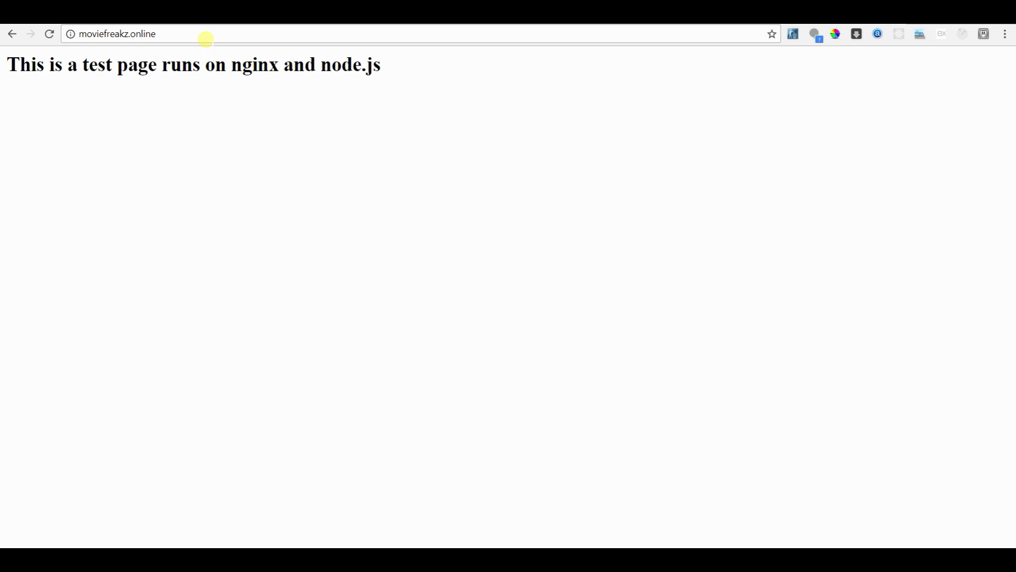
Check moviefreakz.online's plain-HTTP nginx test page, selecting its heading and full address
{"action": "triple_click", "coordinate": [314, 77]}
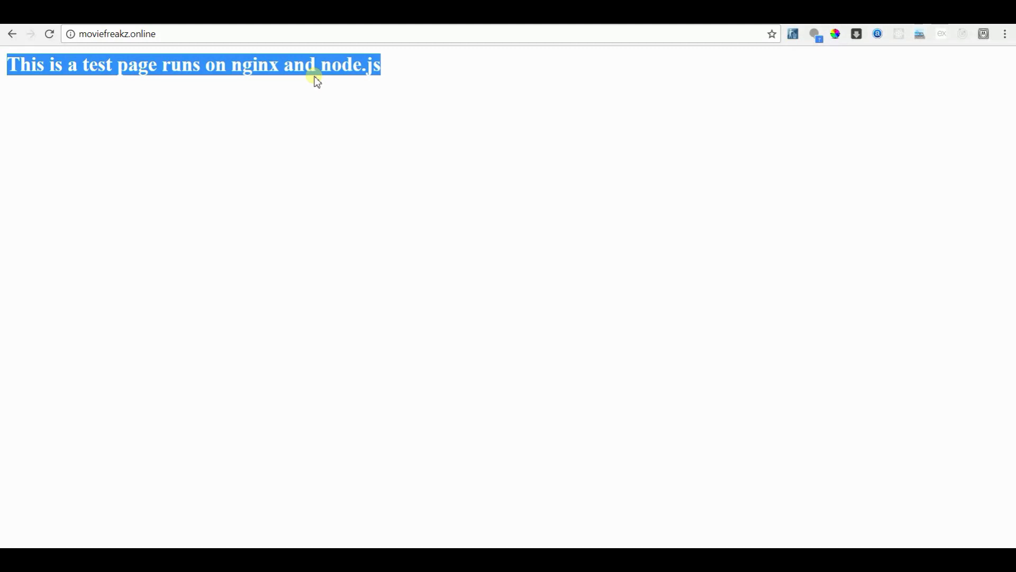
{"action": "double_click", "coordinate": [311, 39]}
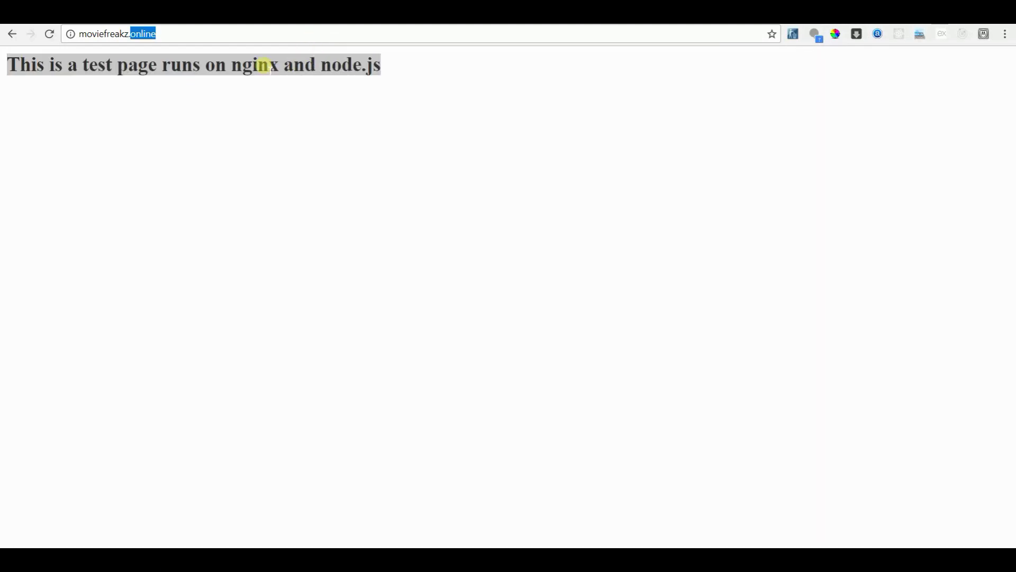
{"action": "triple_click", "coordinate": [194, 35]}
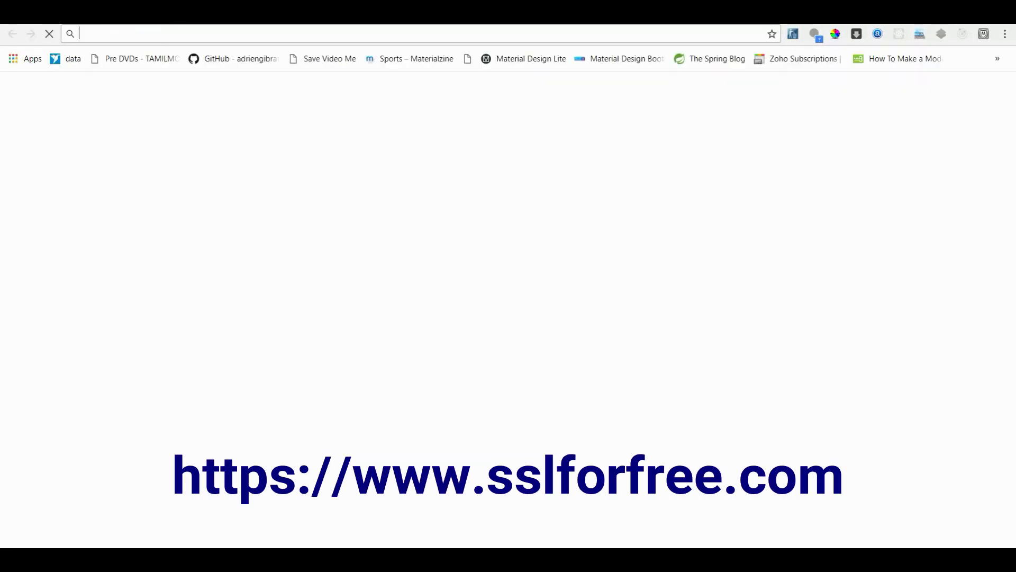
{"action": "left_click", "coordinate": [232, 355]}
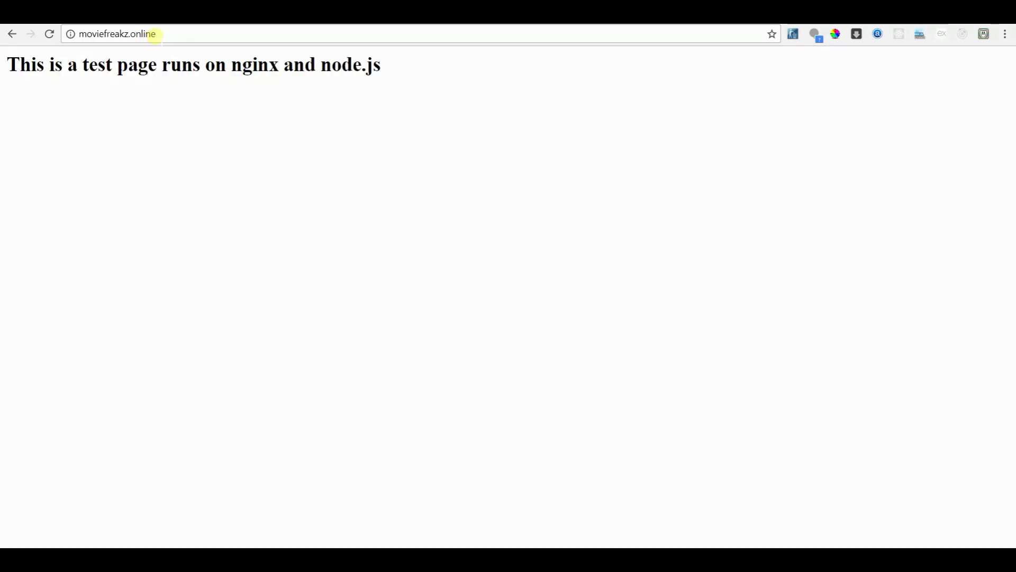
{"action": "left_click", "coordinate": [152, 34]}
{"action": "key", "text": "ctrl+c"}
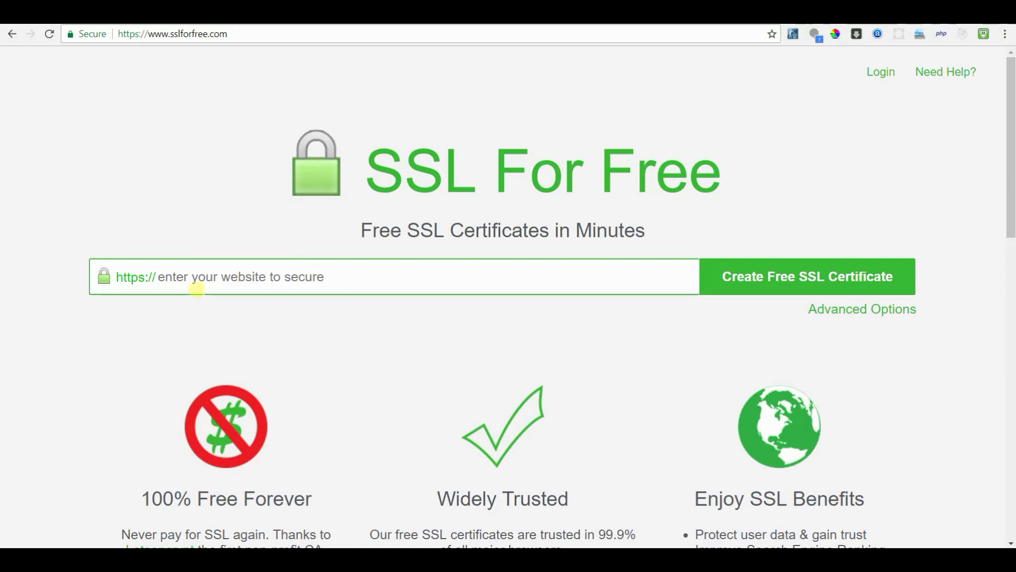
{"action": "left_click", "coordinate": [196, 289]}
{"action": "key", "text": "ctrl+v"}
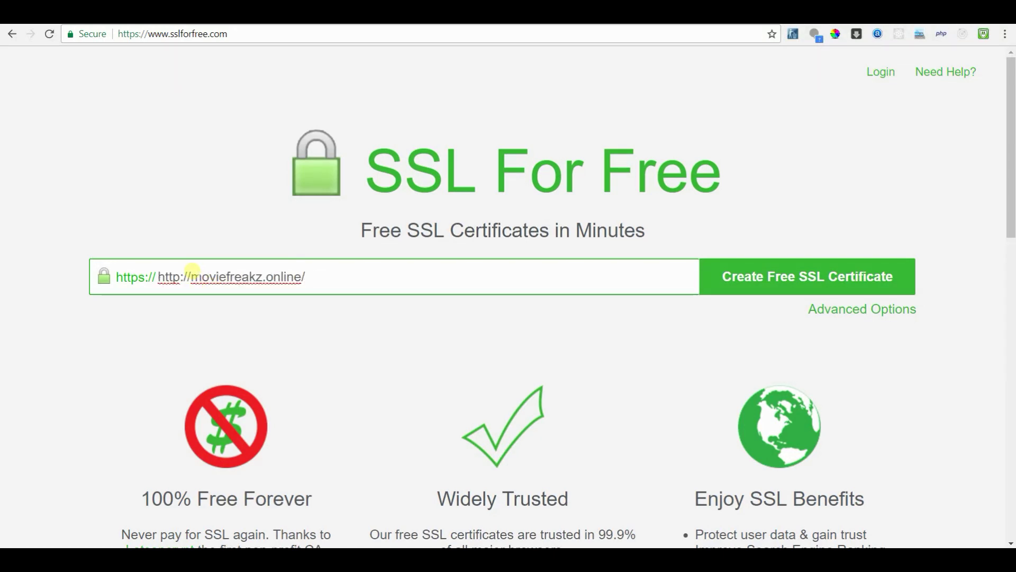
{"action": "left_click", "coordinate": [189, 276]}
{"action": "key", "text": "BackSpace"}
{"action": "key", "text": "BackSpace"}
{"action": "key", "text": "BackSpace"}
{"action": "key", "text": "BackSpace"}
{"action": "key", "text": "BackSpace"}
{"action": "key", "text": "BackSpace"}
{"action": "key", "text": "BackSpace"}
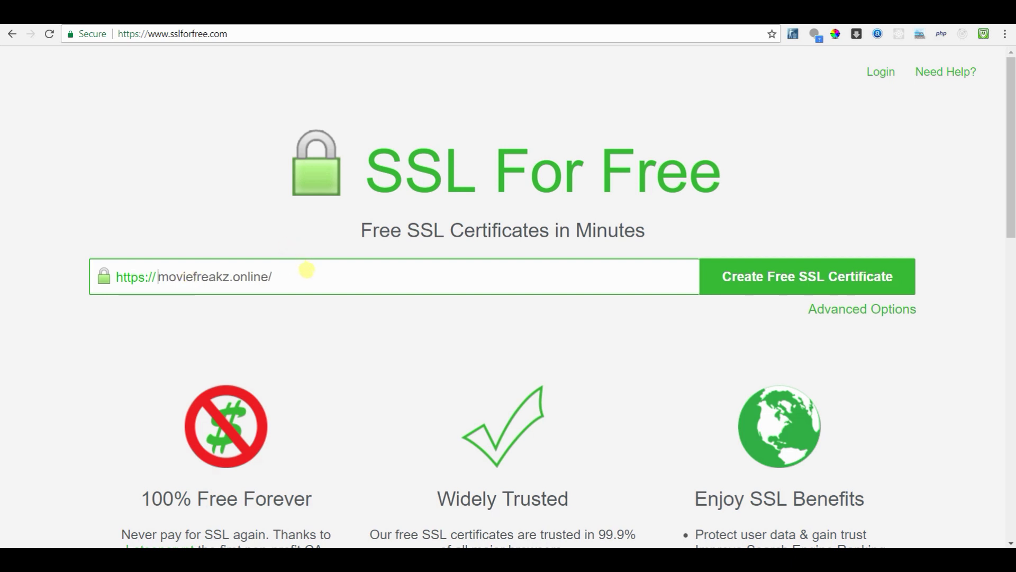
{"action": "triple_click", "coordinate": [302, 268]}
{"action": "left_click", "coordinate": [301, 268]}
{"action": "key", "text": "BackSpace"}
{"action": "left_click", "coordinate": [753, 290]}
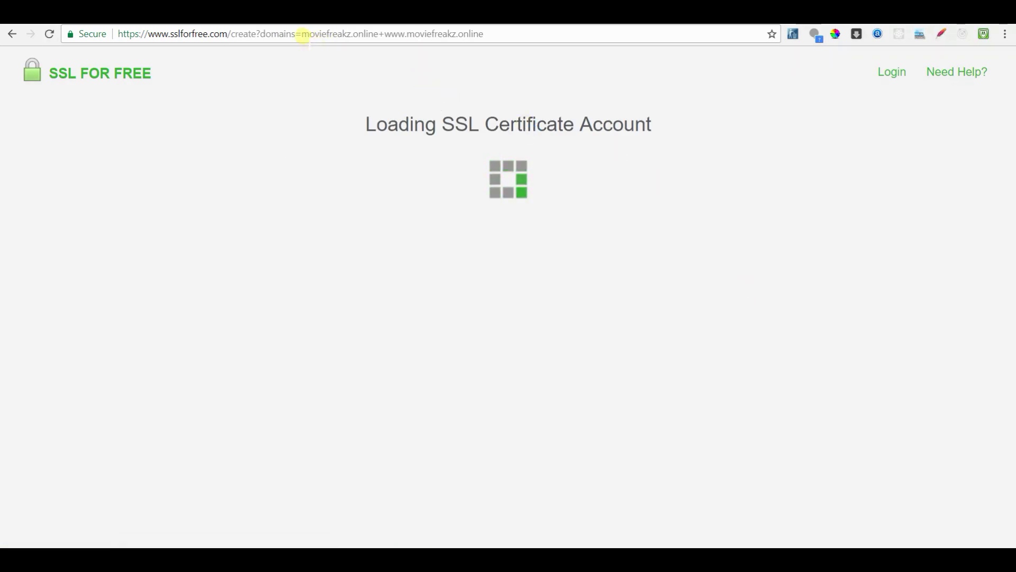
Mark the two domains listed in the validation page's address
{"action": "left_click_drag", "start_coordinate": [303, 34], "coordinate": [406, 34]}
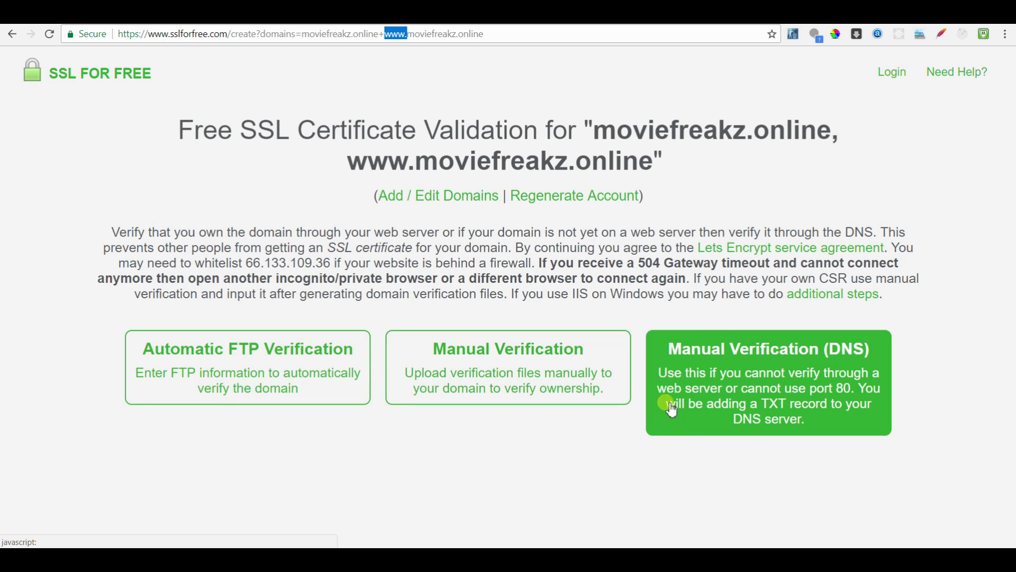
Choose Manual Verification, generate the domain verification files, and scroll to the upload instructions
{"action": "left_click", "coordinate": [512, 358]}
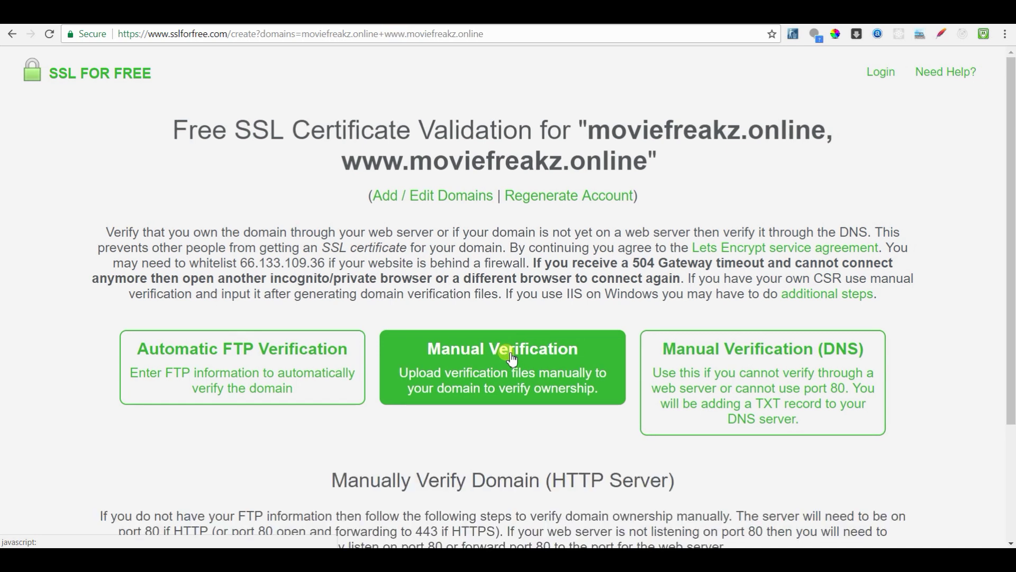
{"action": "scroll", "coordinate": [512, 358], "scroll_direction": "down", "scroll_amount": 3}
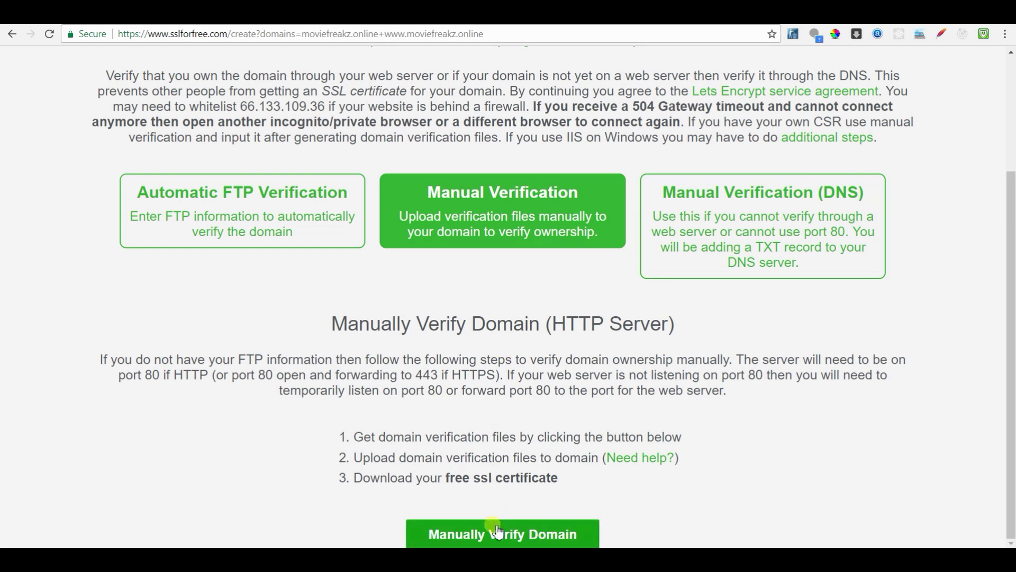
{"action": "left_click", "coordinate": [498, 530]}
{"action": "scroll", "coordinate": [498, 530], "scroll_direction": "down", "scroll_amount": 1}
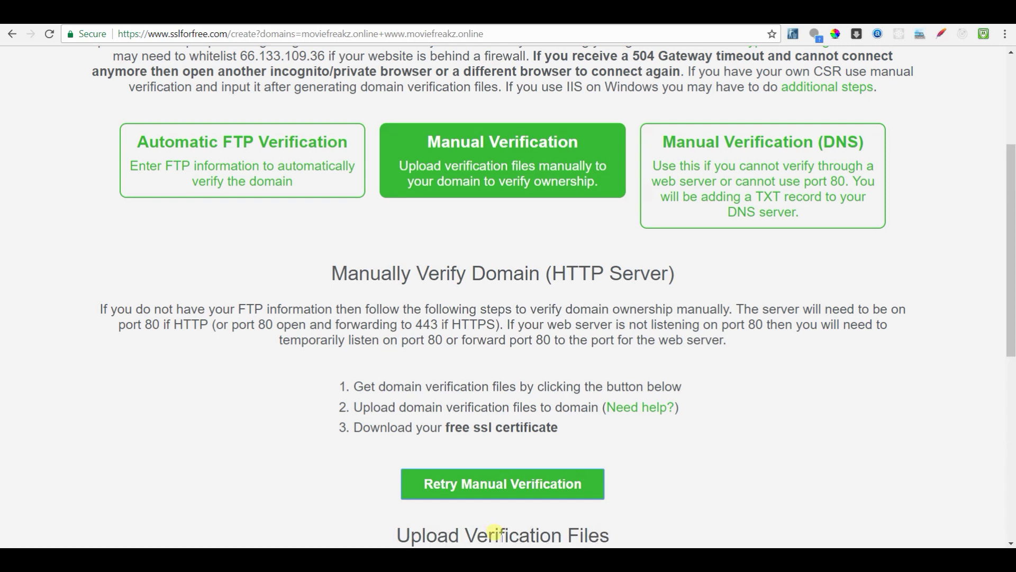
{"action": "scroll", "coordinate": [492, 527], "scroll_direction": "down", "scroll_amount": 6}
{"action": "scroll", "coordinate": [494, 532], "scroll_direction": "down", "scroll_amount": 2}
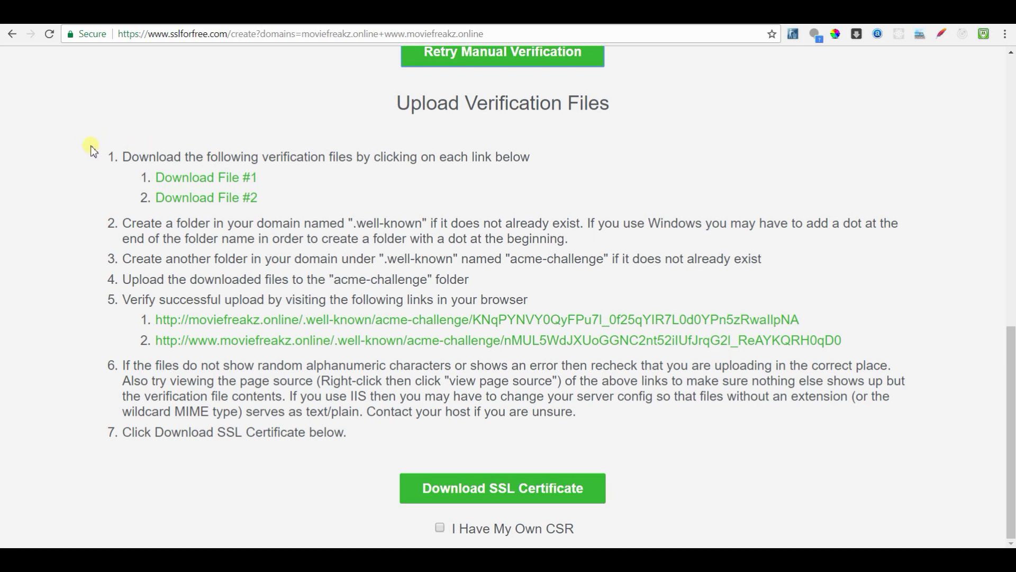
Review the .well-known/acme-challenge upload steps and download verification files #1 and #2
{"action": "left_click_drag", "start_coordinate": [105, 156], "coordinate": [344, 437]}
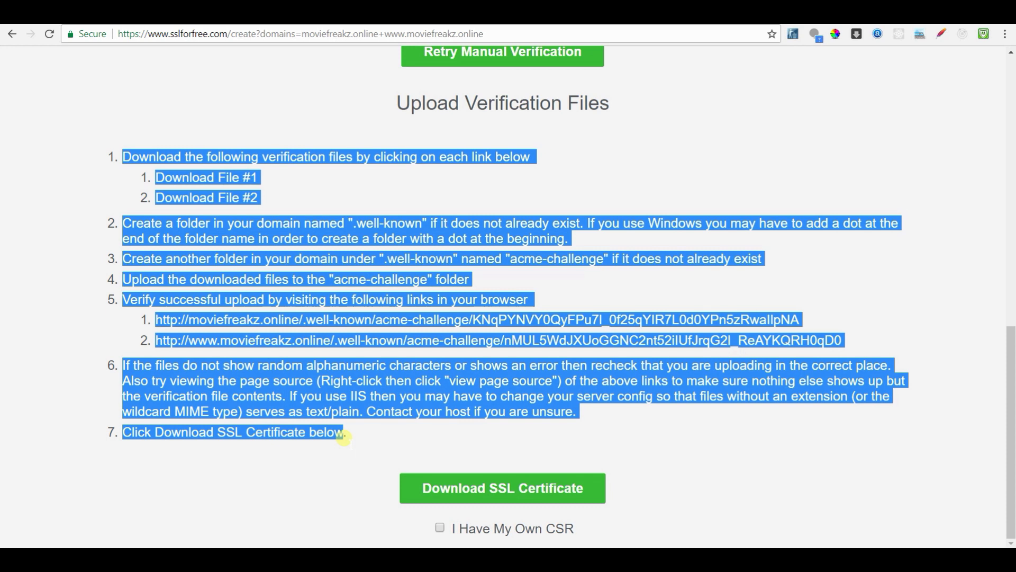
{"action": "left_click", "coordinate": [344, 436]}
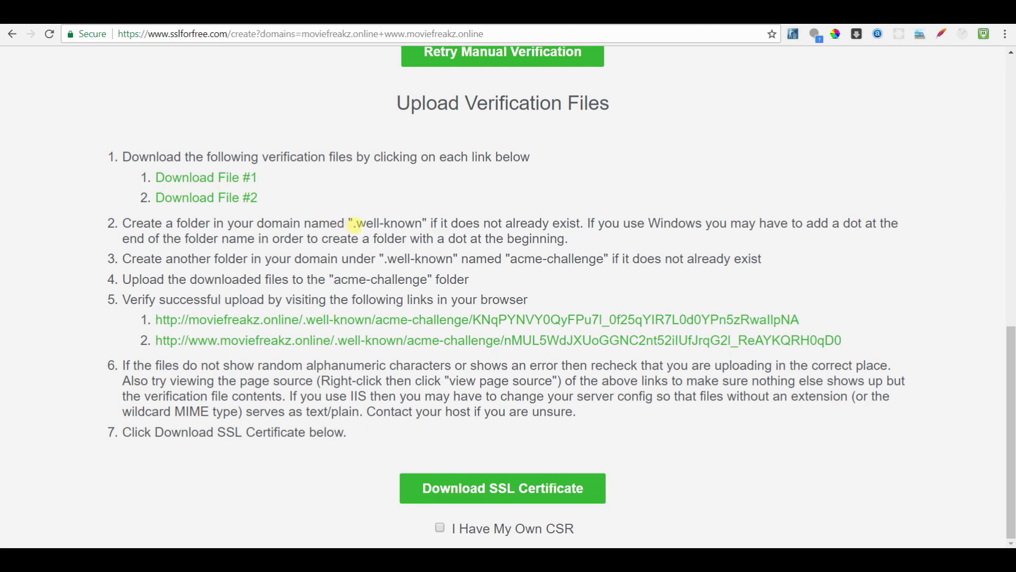
{"action": "left_click_drag", "start_coordinate": [355, 224], "coordinate": [423, 223]}
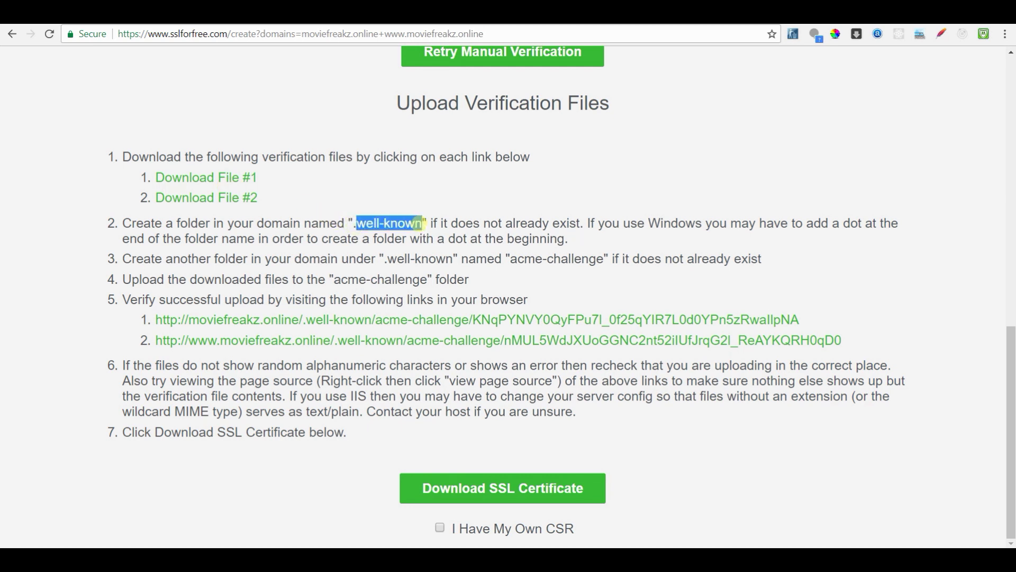
{"action": "left_click_drag", "start_coordinate": [510, 256], "coordinate": [601, 259]}
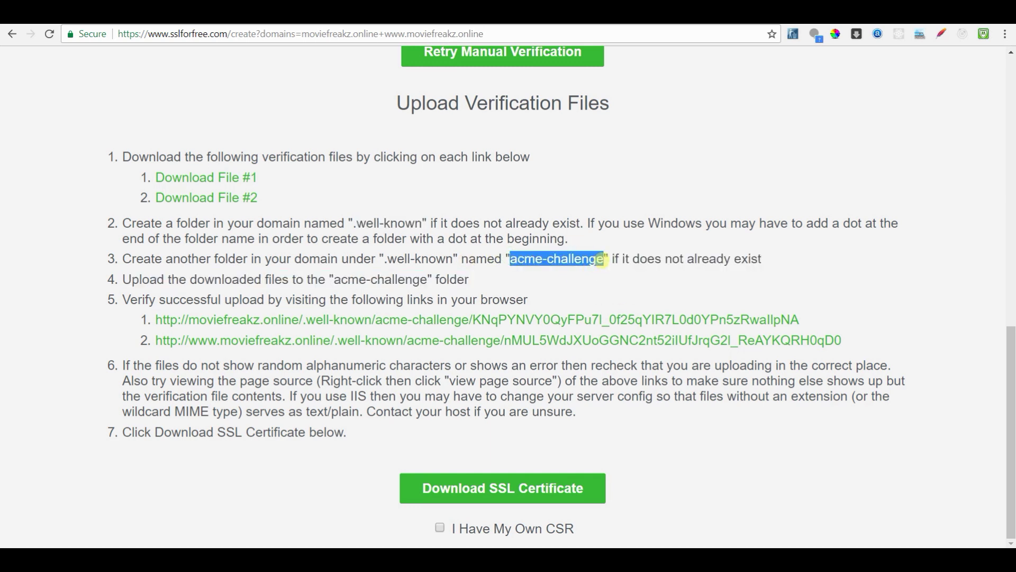
{"action": "left_click", "coordinate": [604, 260]}
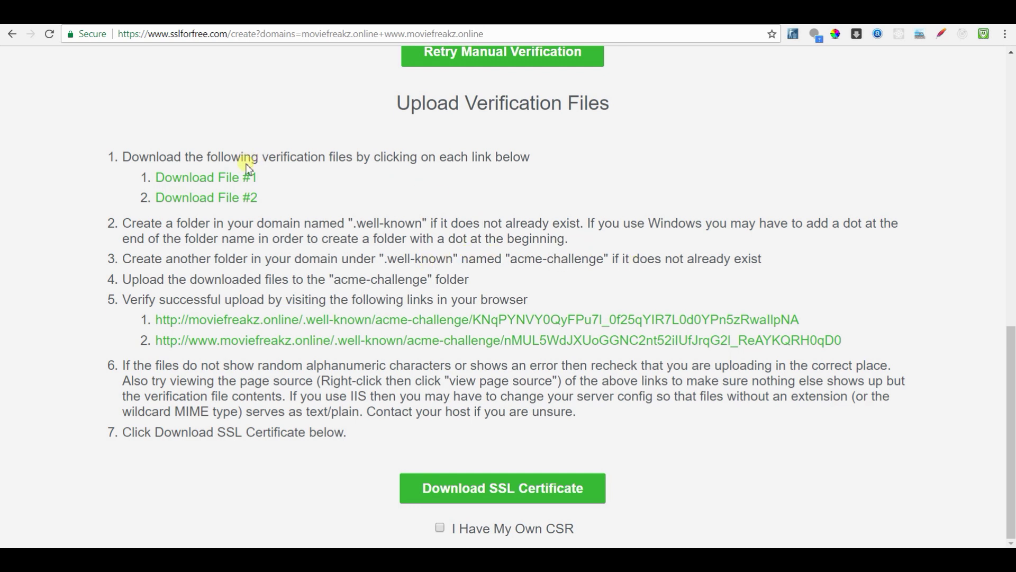
{"action": "left_click", "coordinate": [249, 180]}
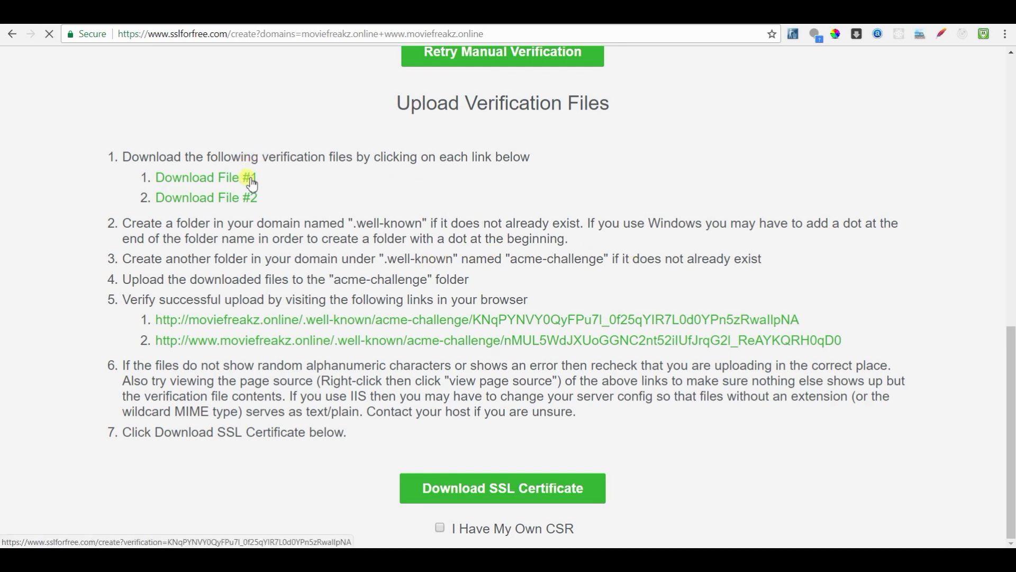
{"action": "left_click", "coordinate": [227, 209]}
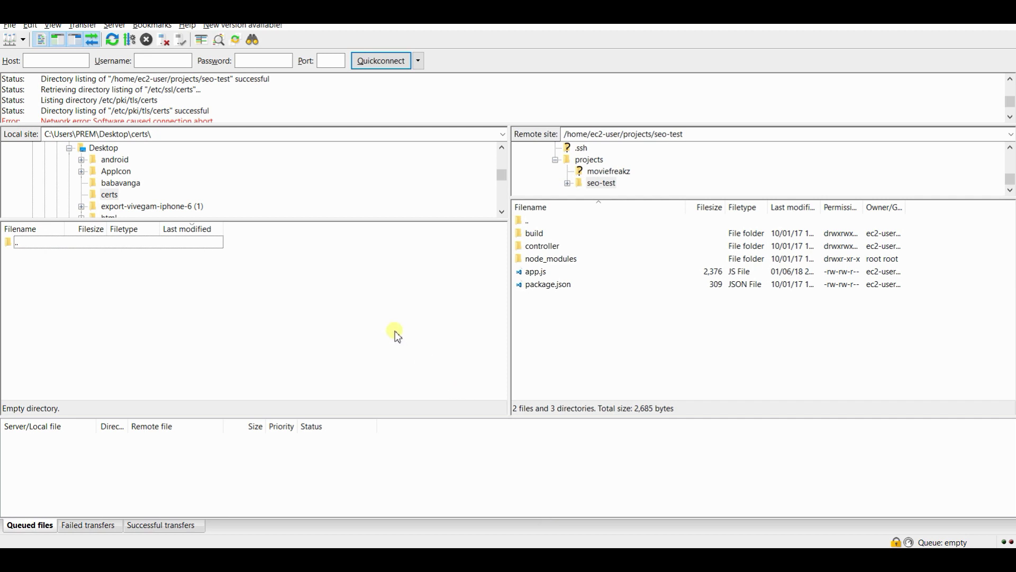
Refresh FileZilla's local file list and copy the .well-known folder name from the instructions
{"action": "right_click", "coordinate": [395, 332]}
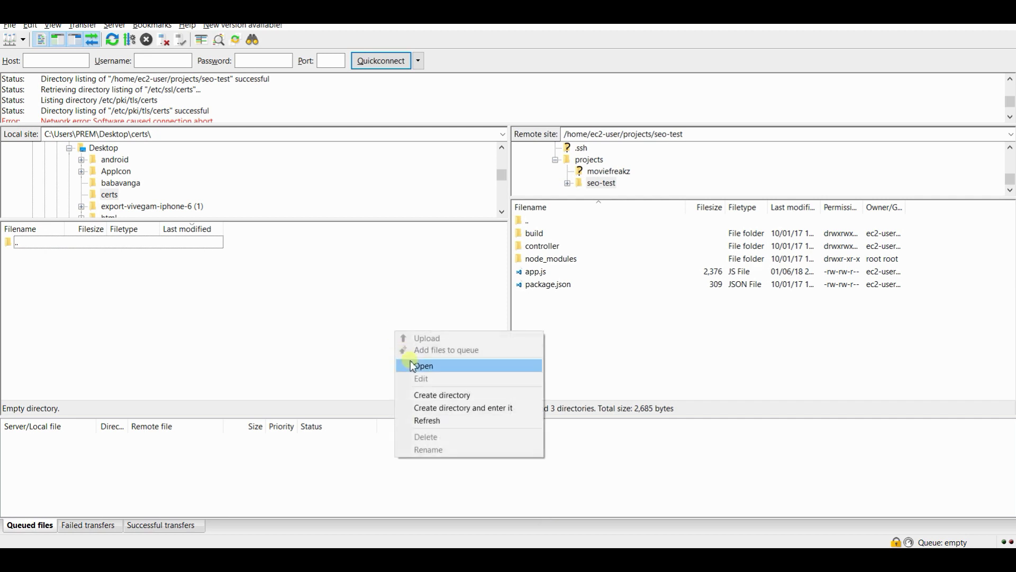
{"action": "left_click", "coordinate": [426, 421]}
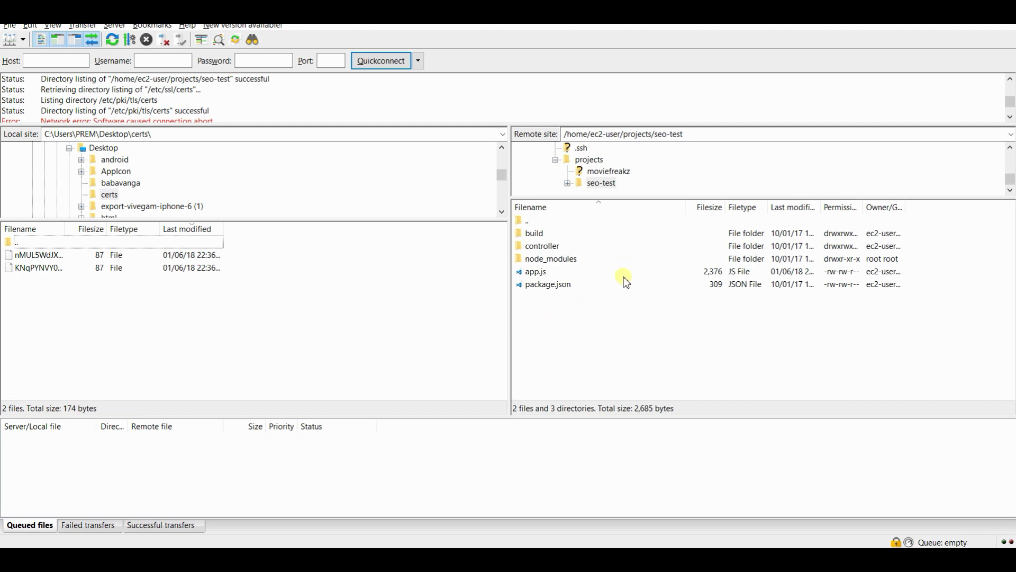
{"action": "key", "text": "alt+Tab"}
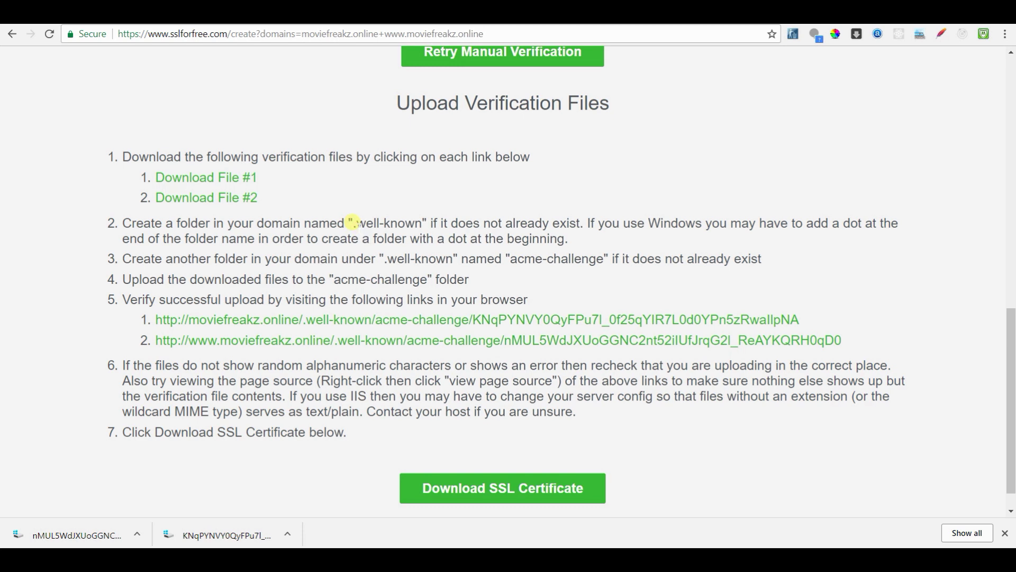
{"action": "left_click_drag", "start_coordinate": [354, 222], "coordinate": [423, 223]}
{"action": "key", "text": "ctrl+c"}
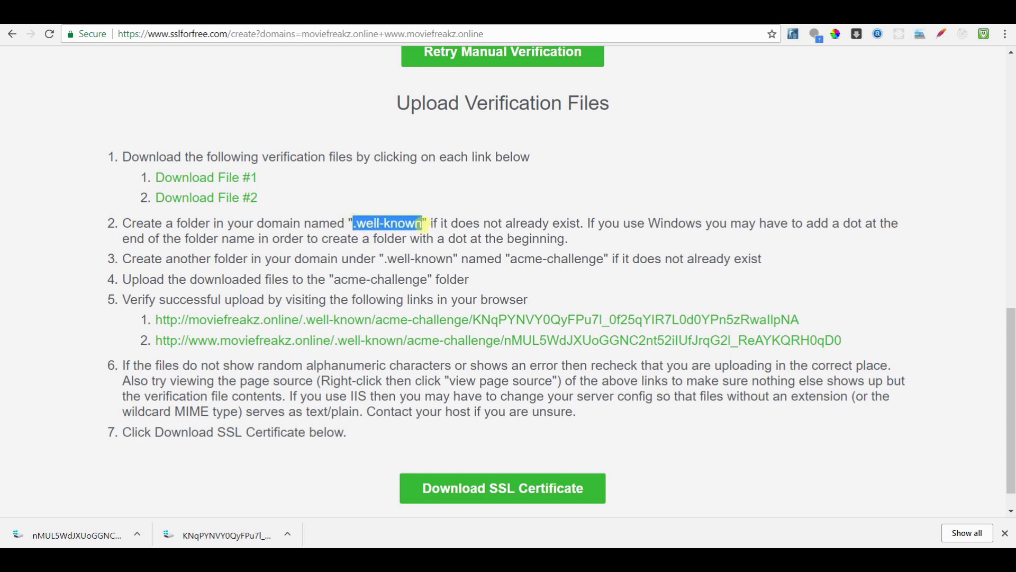
{"action": "key", "text": "alt+Tab"}
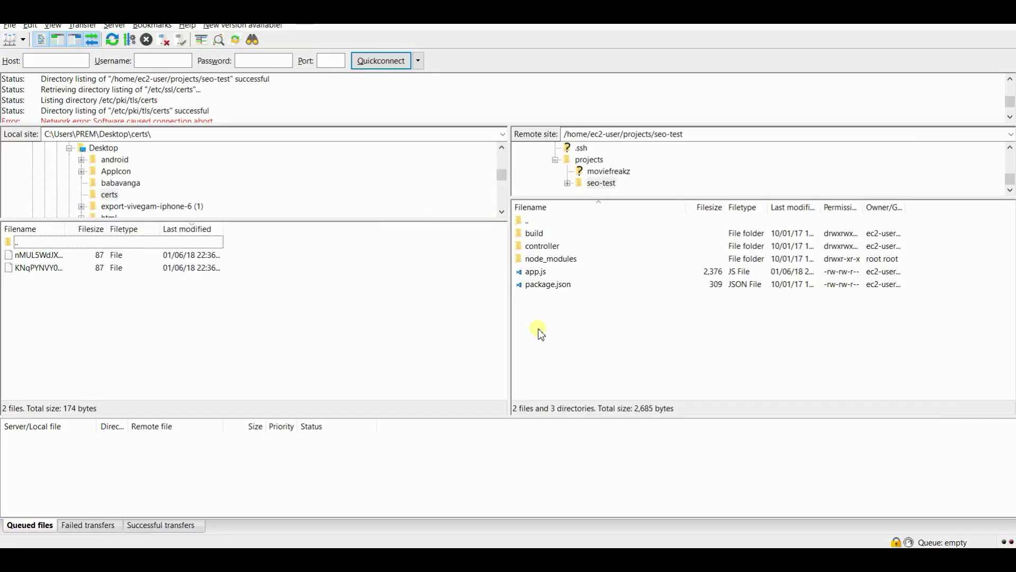
Create and enter a remote .well-known directory inside seo-test
{"action": "right_click", "coordinate": [561, 312]}
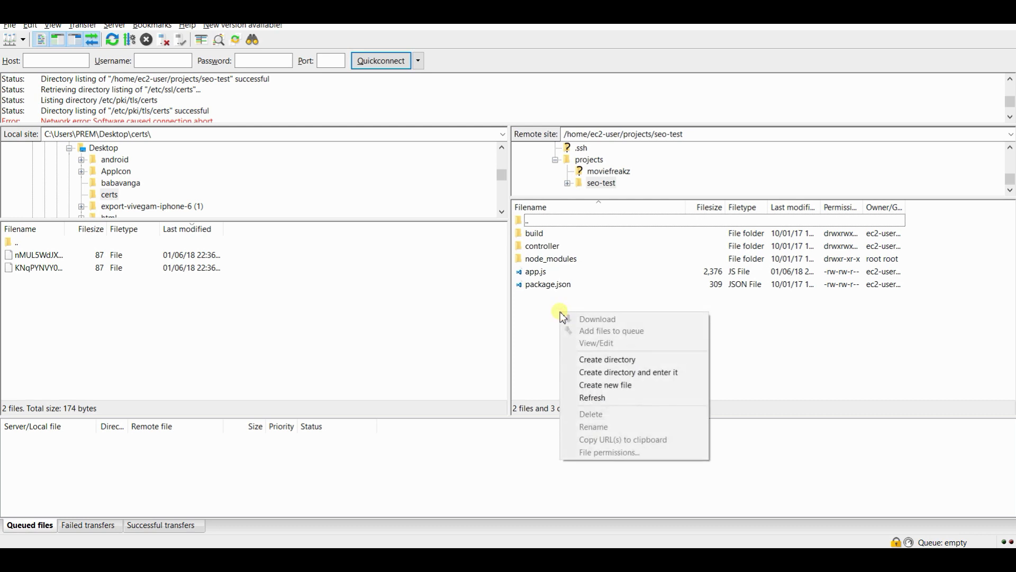
{"action": "left_click", "coordinate": [592, 372]}
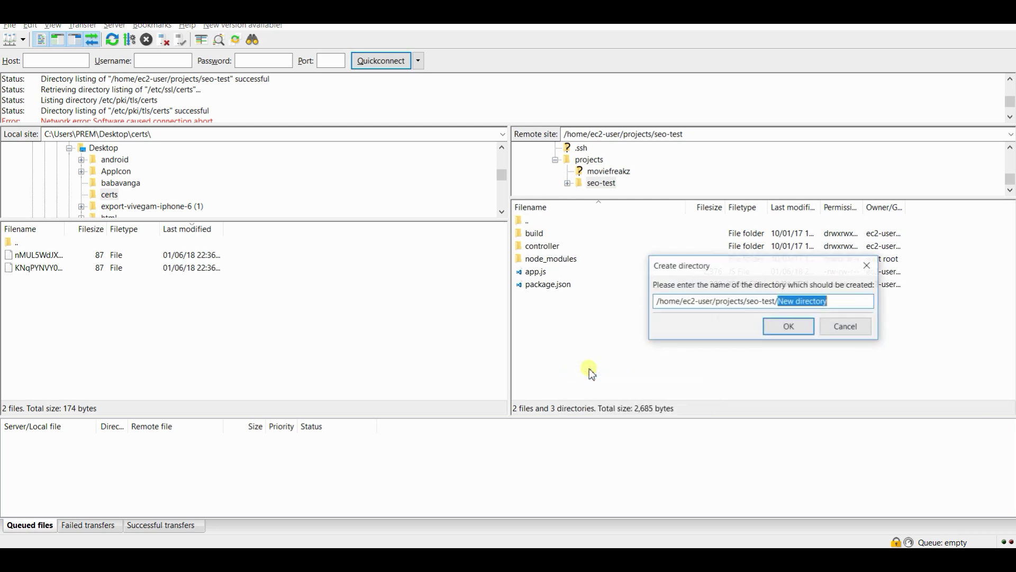
{"action": "key", "text": "ctrl+v"}
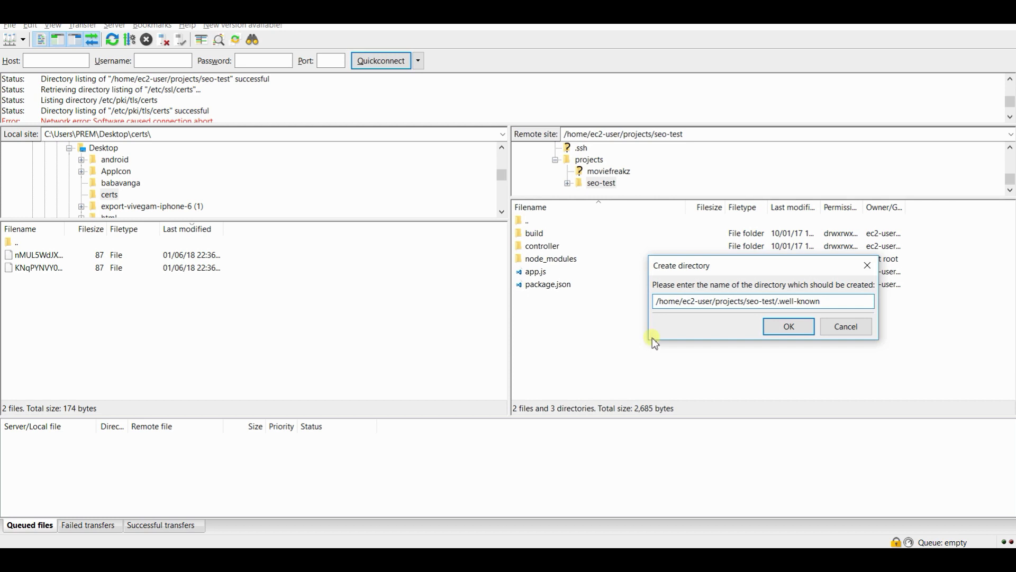
{"action": "left_click", "coordinate": [791, 329]}
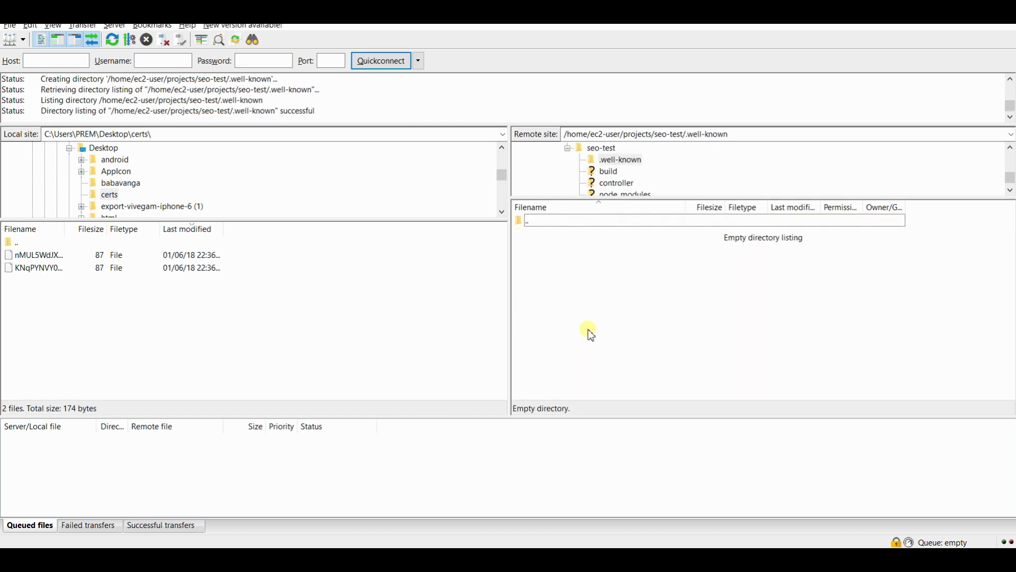
Create and enter an acme-challenge subdirectory inside .well-known
{"action": "right_click", "coordinate": [614, 275]}
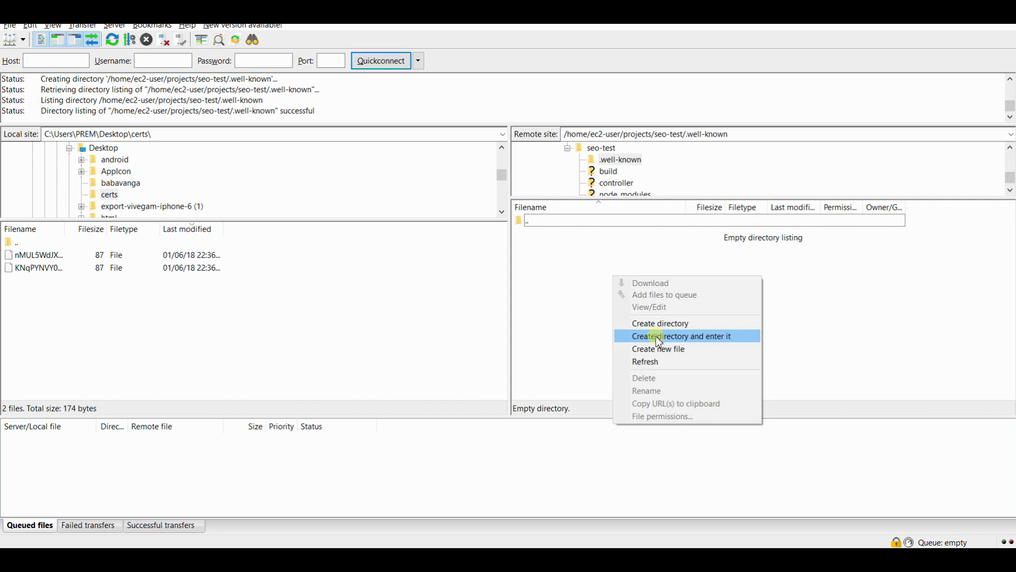
{"action": "left_click", "coordinate": [655, 336]}
{"action": "type", "text": "acme-challenge"}
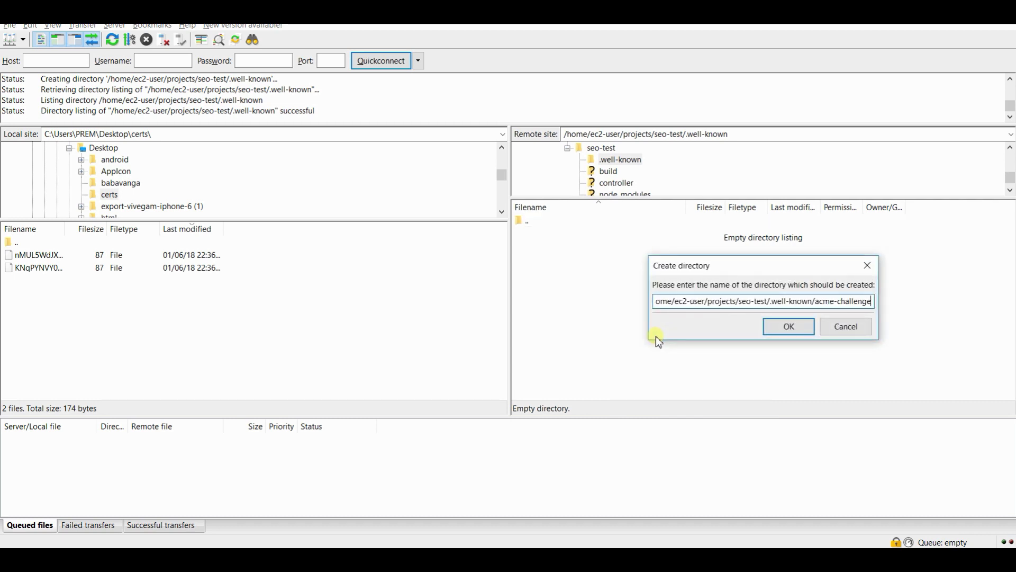
{"action": "left_click", "coordinate": [795, 325]}
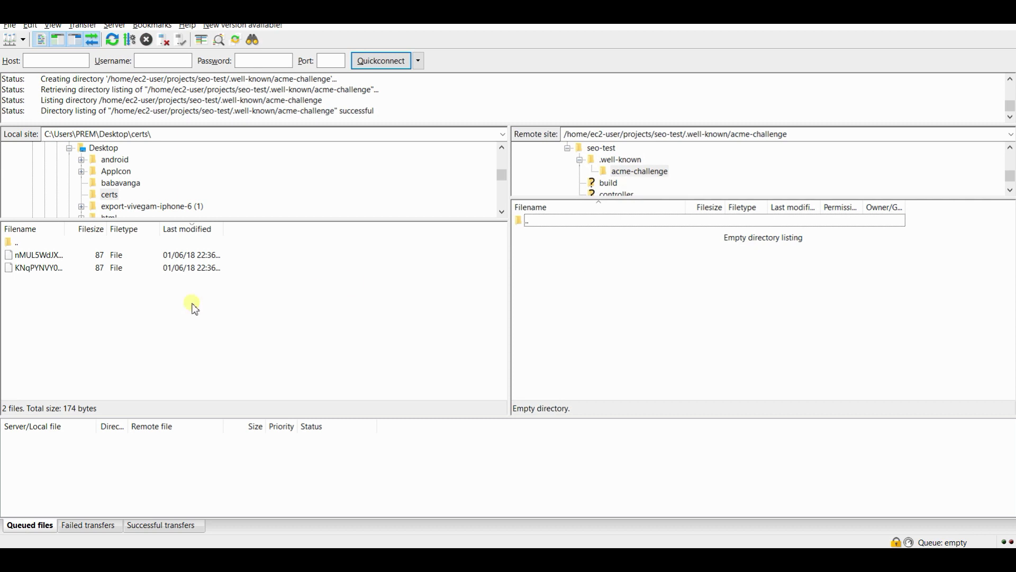
Upload both verification files from the local certs folder into acme-challenge
{"action": "left_click_drag", "start_coordinate": [136, 306], "coordinate": [99, 261]}
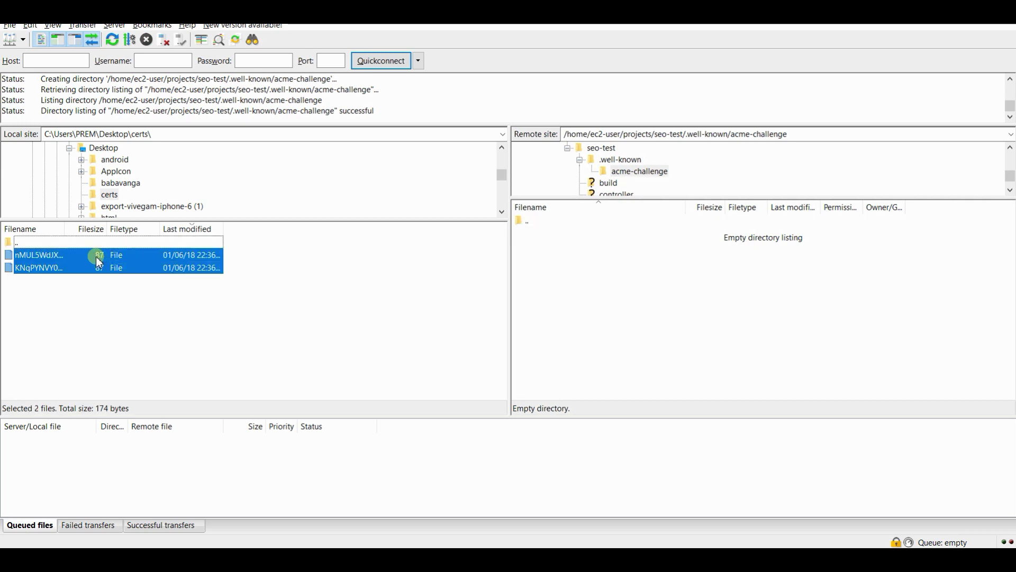
{"action": "right_click", "coordinate": [98, 260]}
{"action": "left_click", "coordinate": [118, 264]}
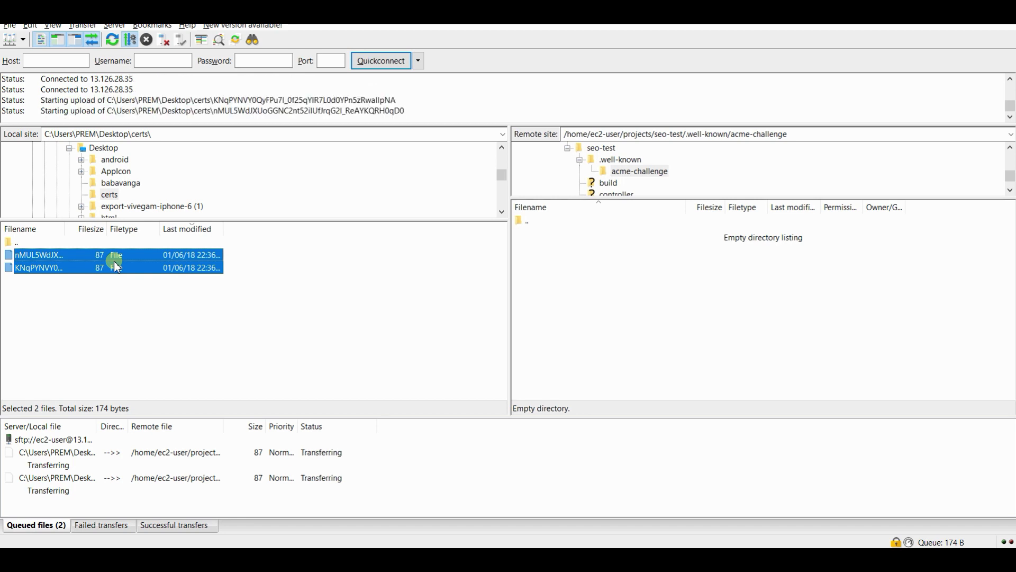
Back in SSL For Free, open the first verification file link and read the step 6 troubleshooting notes
{"action": "key", "text": "alt+Tab"}
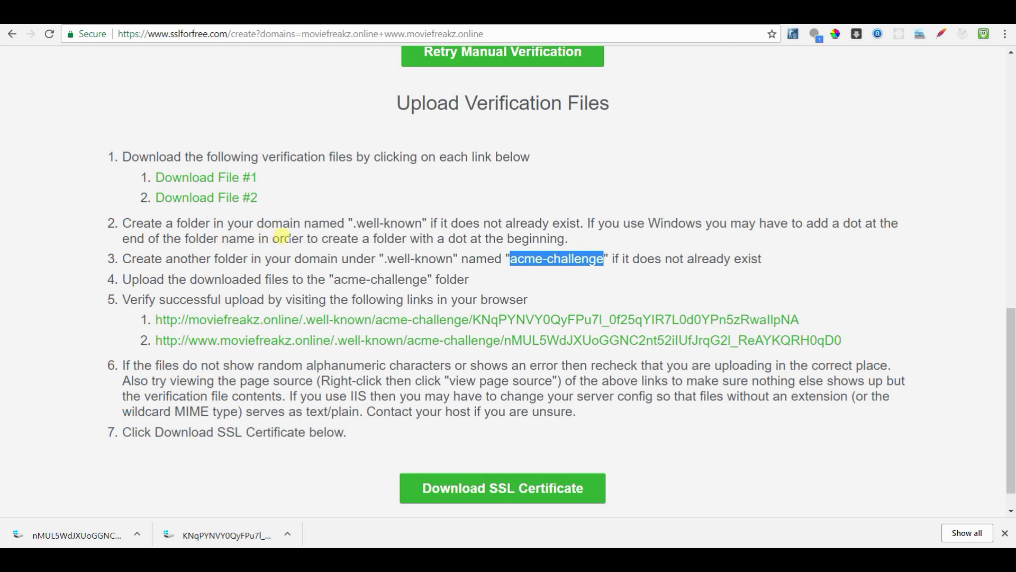
{"action": "triple_click", "coordinate": [156, 279]}
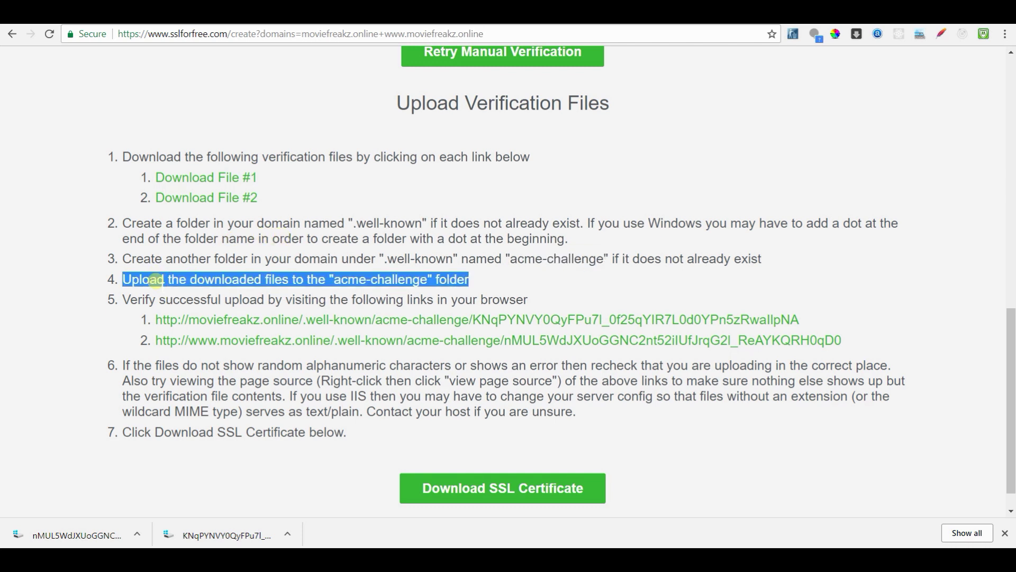
{"action": "left_click", "coordinate": [110, 325]}
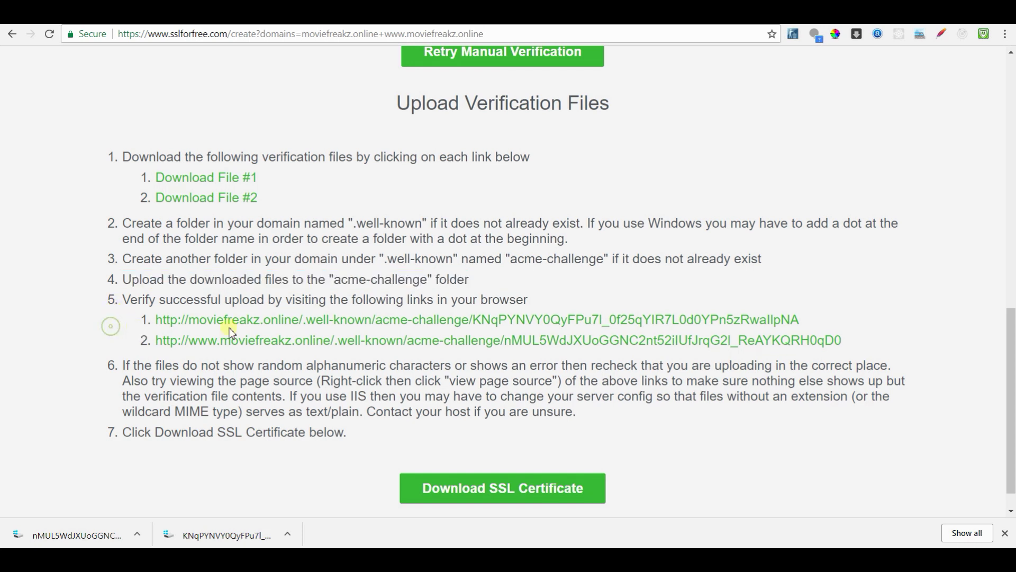
{"action": "left_click", "coordinate": [279, 324]}
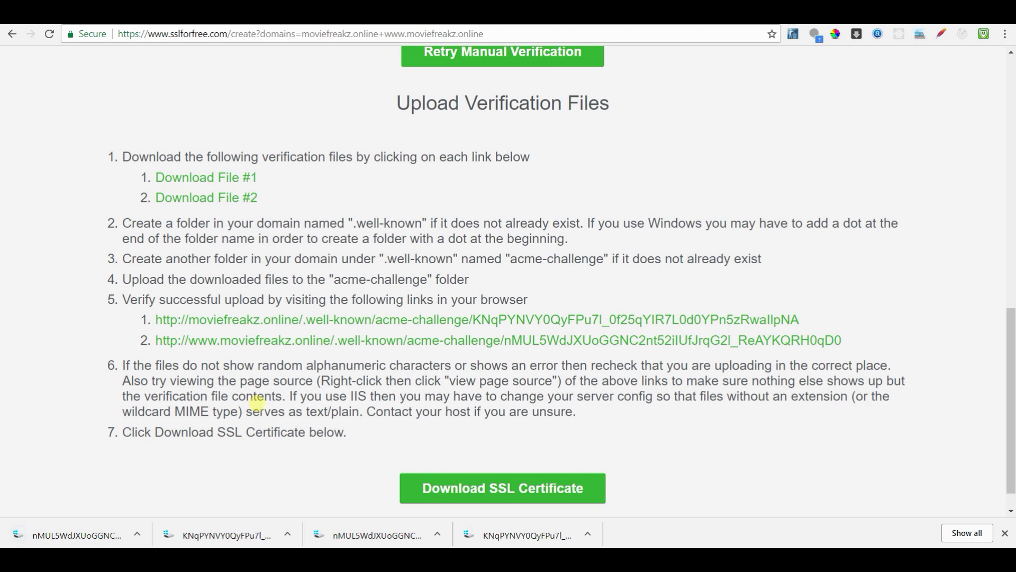
{"action": "scroll", "coordinate": [256, 403], "scroll_direction": "down", "scroll_amount": 1}
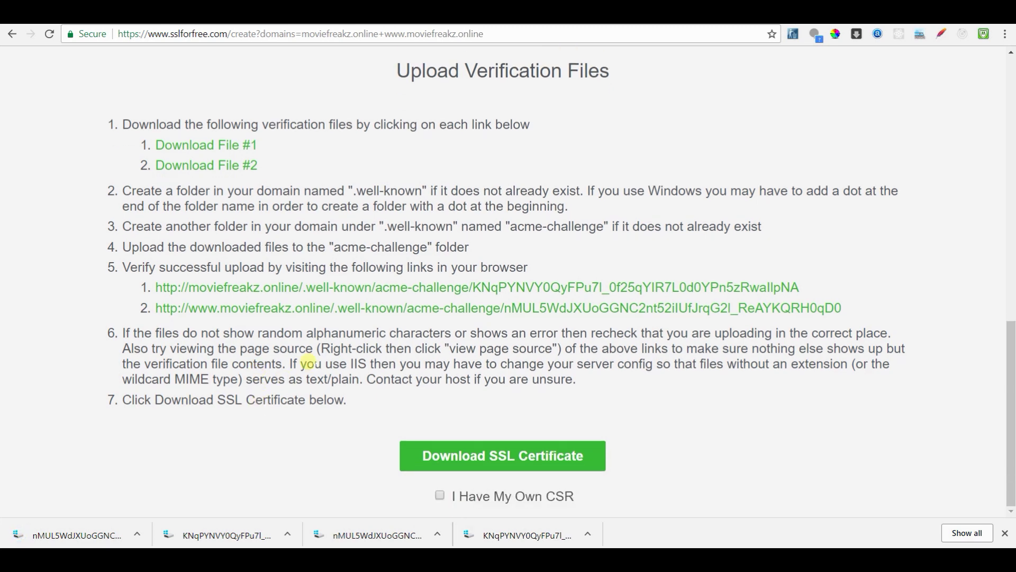
{"action": "triple_click", "coordinate": [357, 348]}
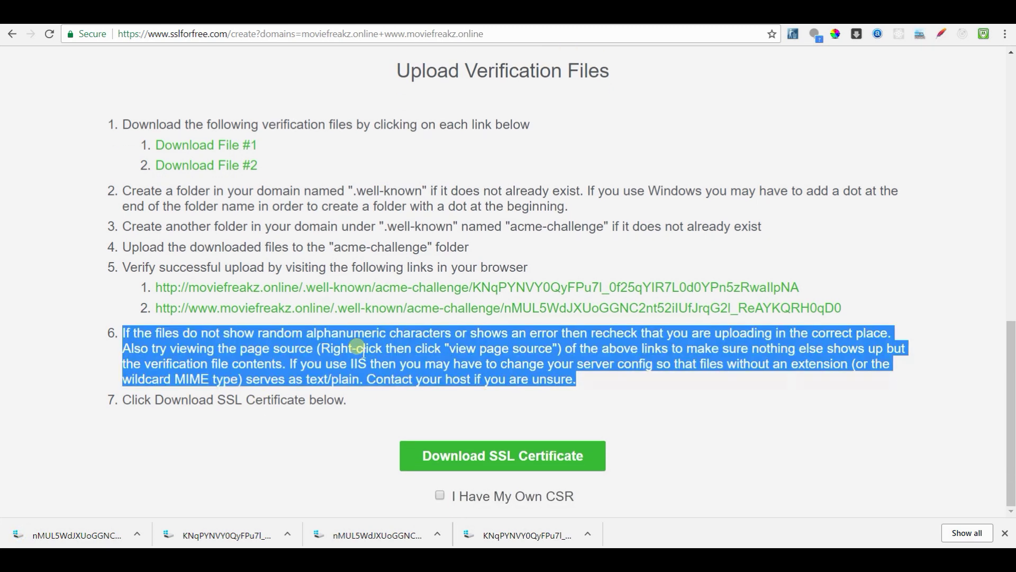
{"action": "left_click", "coordinate": [366, 392]}
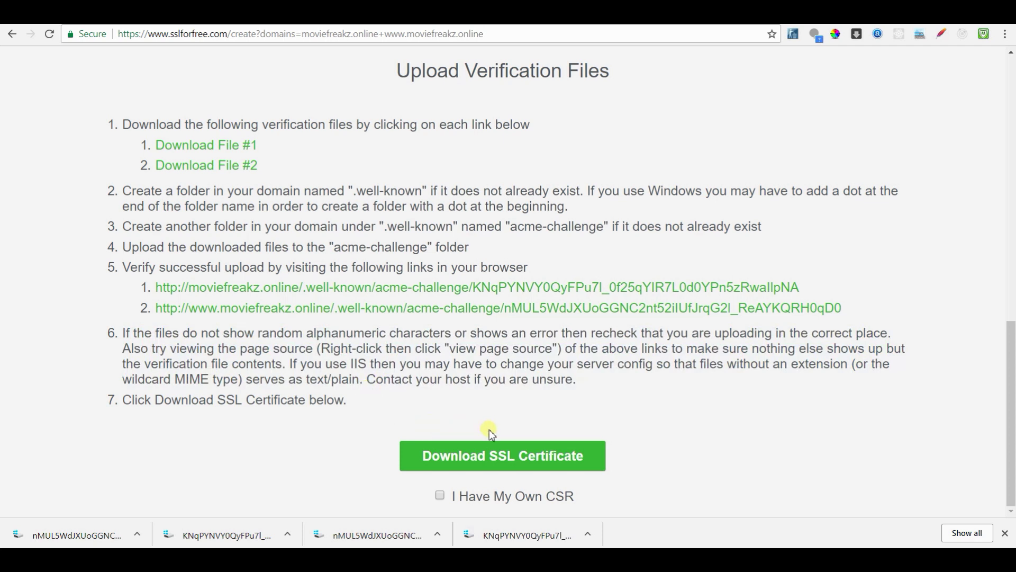
Generate the certificate and scroll past the Certificate, Private Key and CA Bundle boxes
{"action": "left_click", "coordinate": [478, 468]}
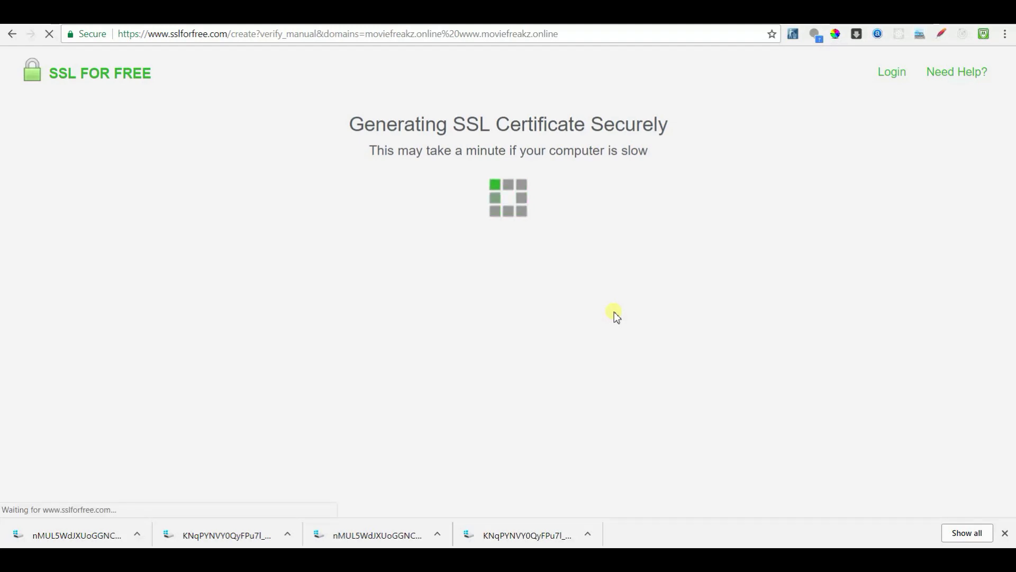
{"action": "left_click", "coordinate": [1006, 533]}
{"action": "scroll", "coordinate": [876, 417], "scroll_direction": "down", "scroll_amount": 3}
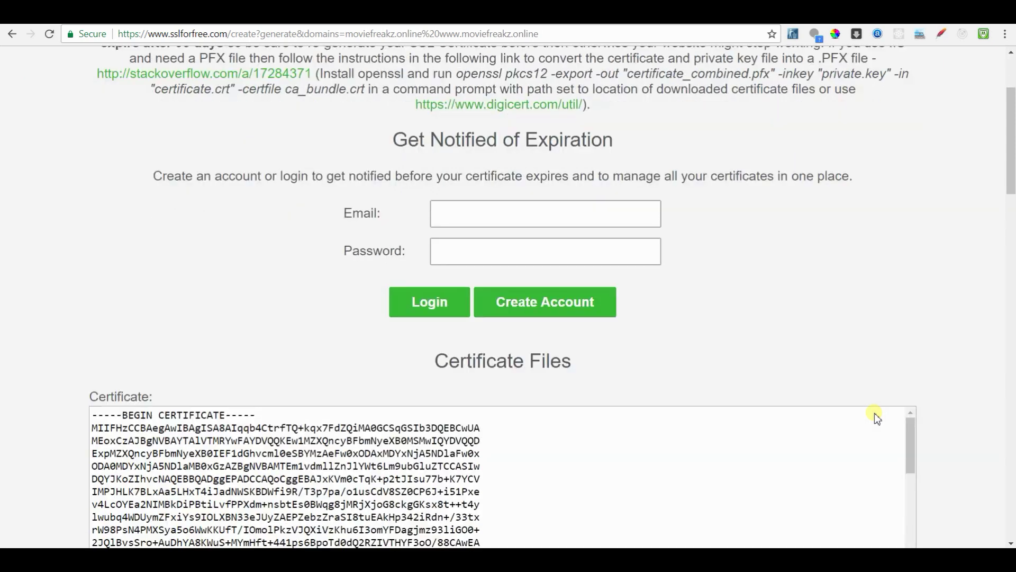
{"action": "scroll", "coordinate": [877, 416], "scroll_direction": "down", "scroll_amount": 5}
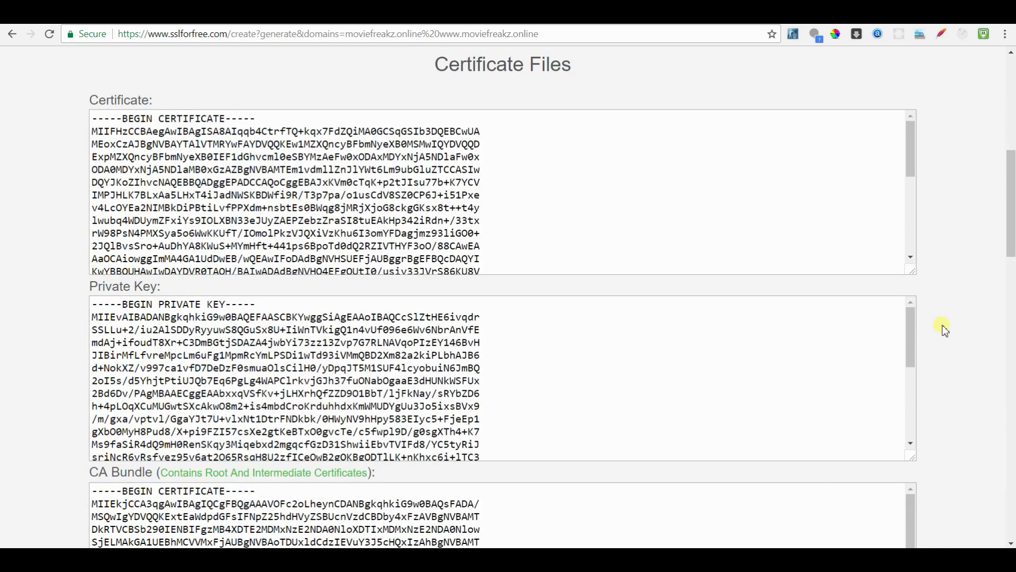
{"action": "scroll", "coordinate": [945, 329], "scroll_direction": "down", "scroll_amount": 2}
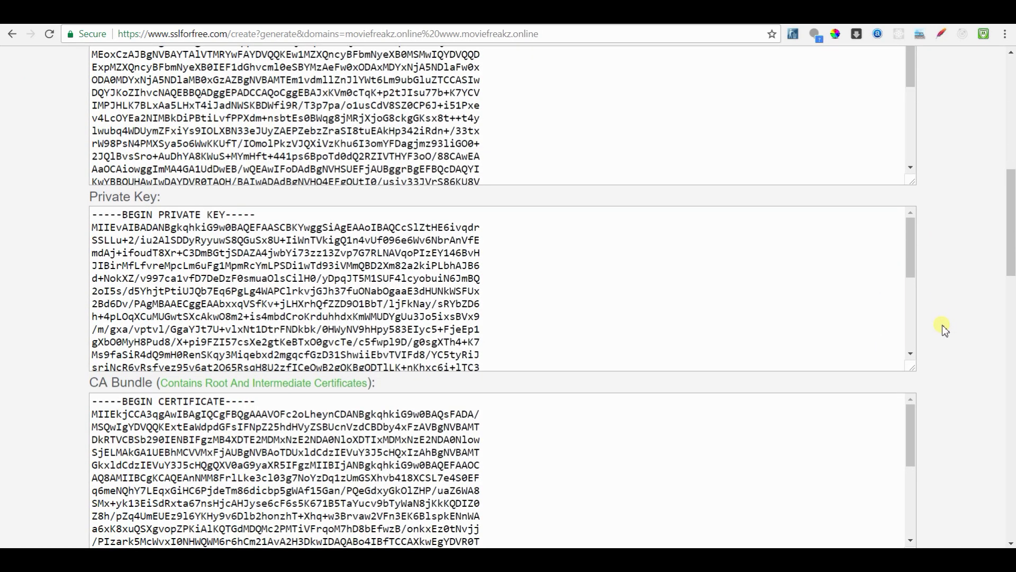
{"action": "scroll", "coordinate": [942, 325], "scroll_direction": "down", "scroll_amount": 5}
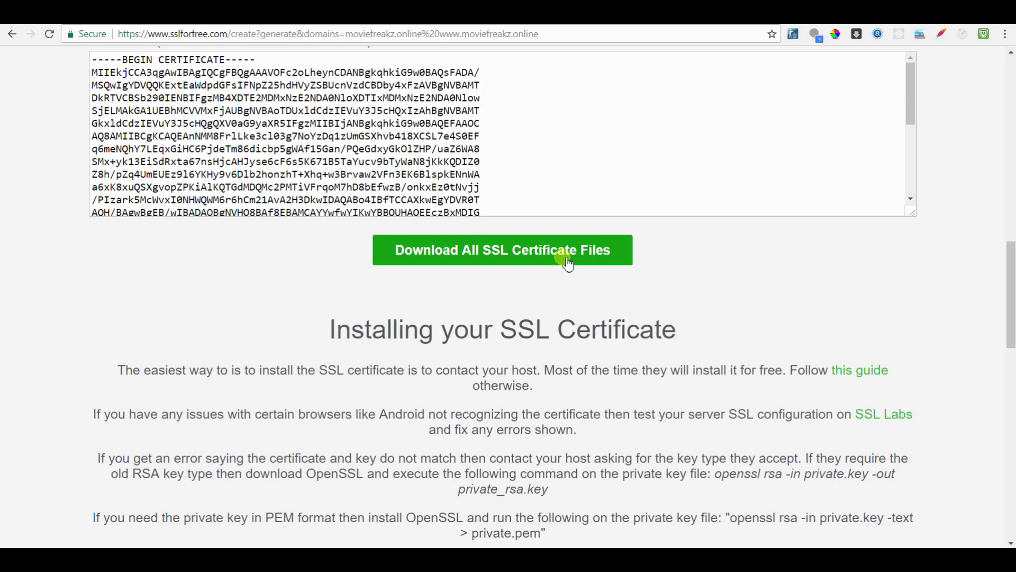
{"action": "scroll", "coordinate": [455, 340], "scroll_direction": "down", "scroll_amount": 4}
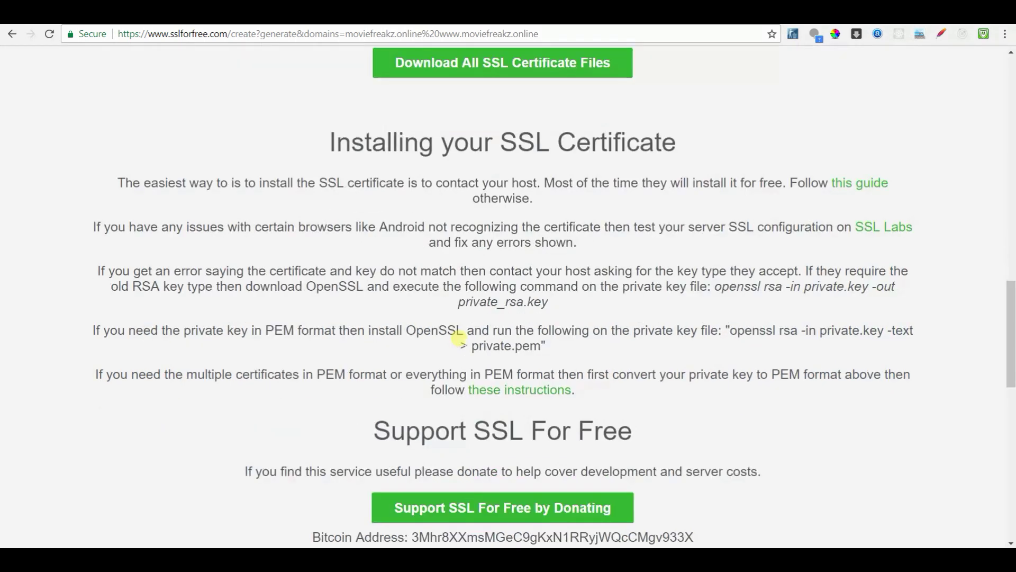
Download all certificate files as sslforfree.zip
{"action": "scroll", "coordinate": [459, 339], "scroll_direction": "up", "scroll_amount": 1}
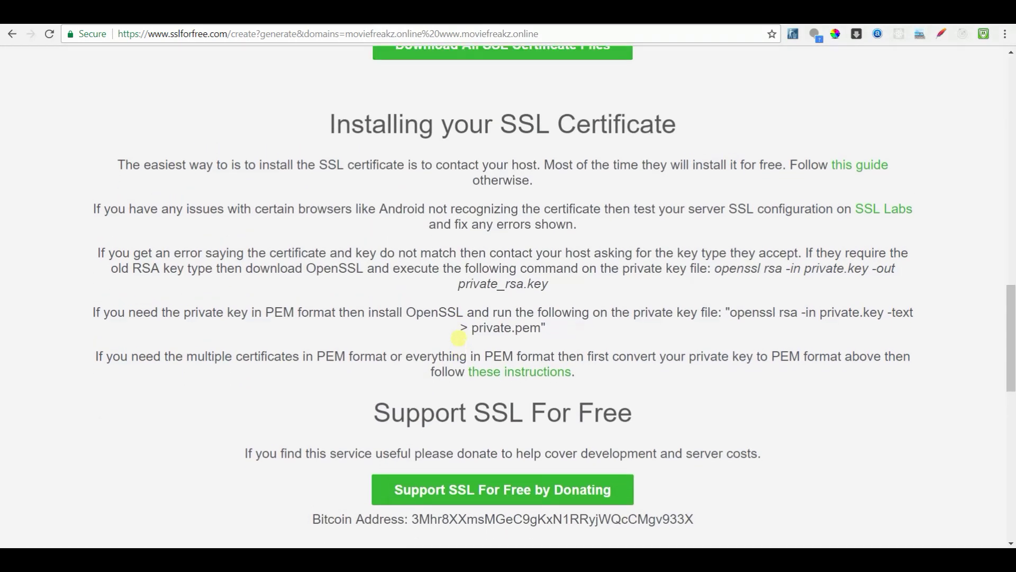
{"action": "left_click_drag", "start_coordinate": [256, 140], "coordinate": [447, 273]}
{"action": "left_click", "coordinate": [447, 273]}
{"action": "scroll", "coordinate": [455, 271], "scroll_direction": "up", "scroll_amount": 4}
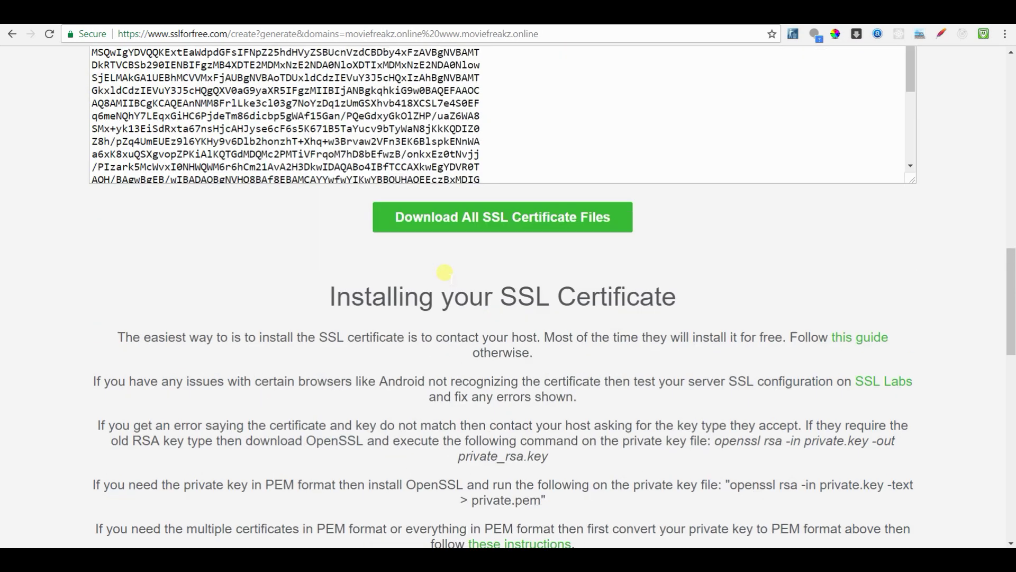
{"action": "left_click", "coordinate": [457, 269]}
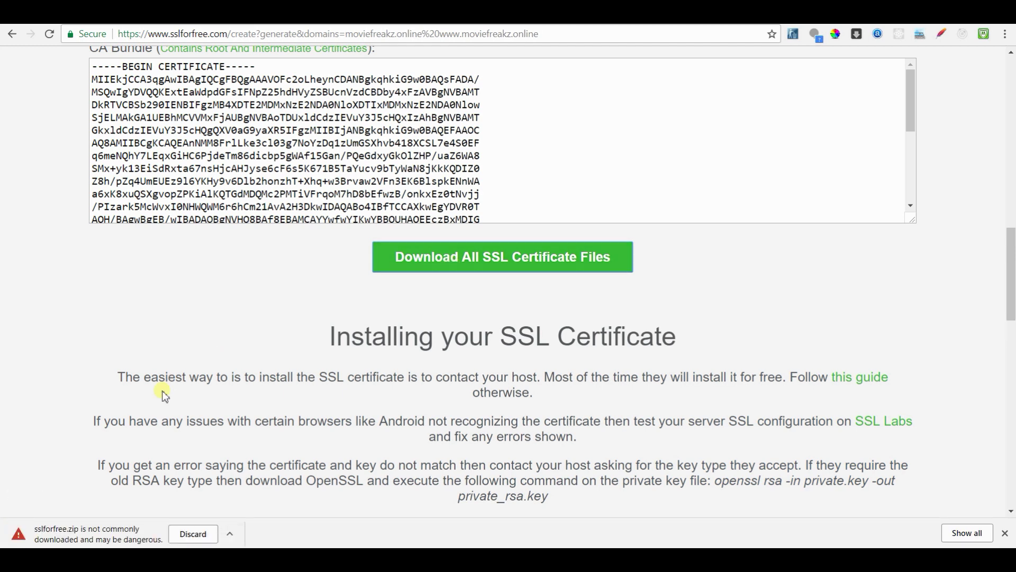
Keep sslforfree.zip and inspect ca_bundle.crt, certificate.crt and private.key in certs\sslforfree
{"action": "left_click", "coordinate": [230, 533]}
{"action": "left_click", "coordinate": [246, 489]}
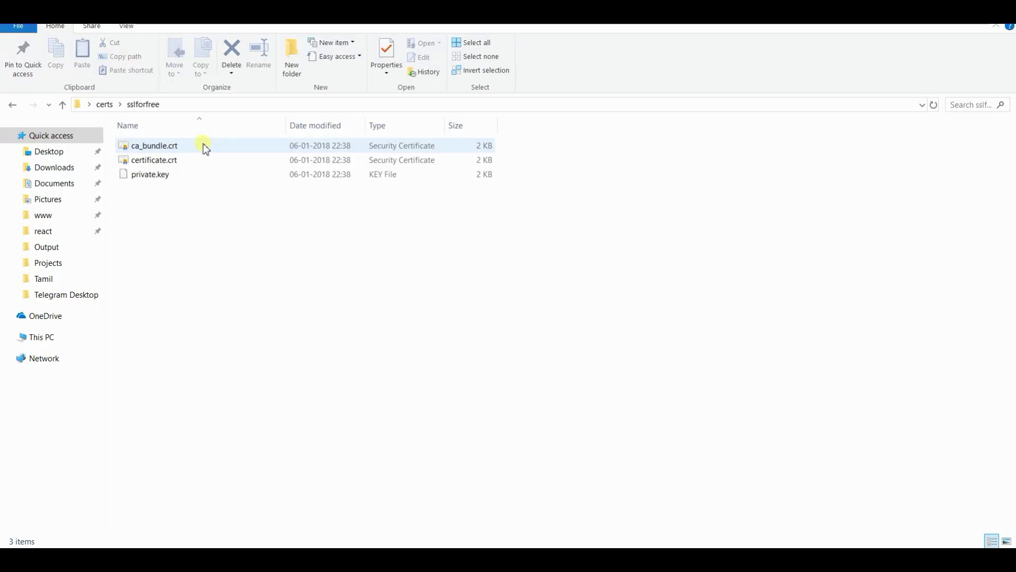
{"action": "left_click", "coordinate": [186, 149]}
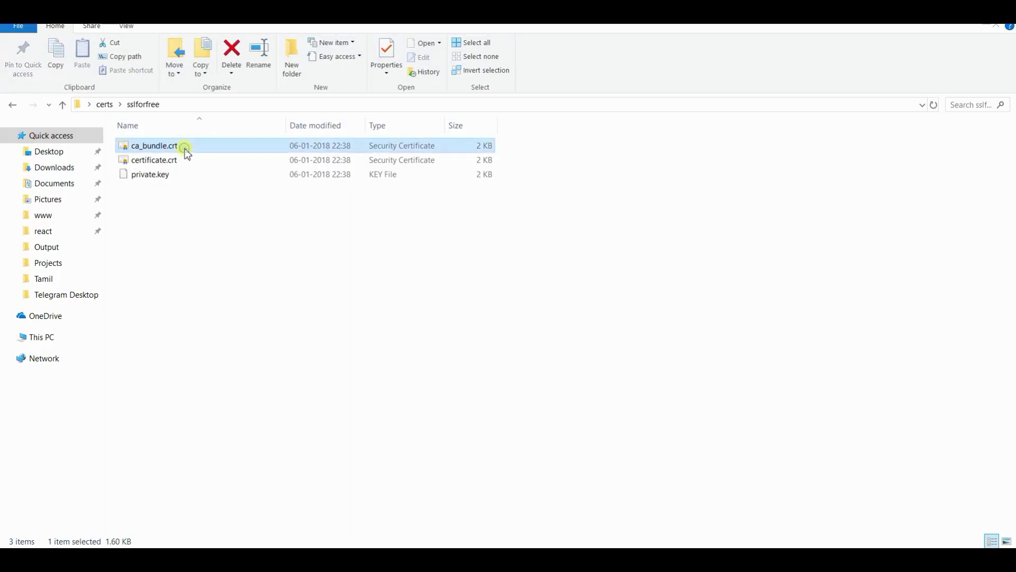
{"action": "left_click", "coordinate": [178, 174]}
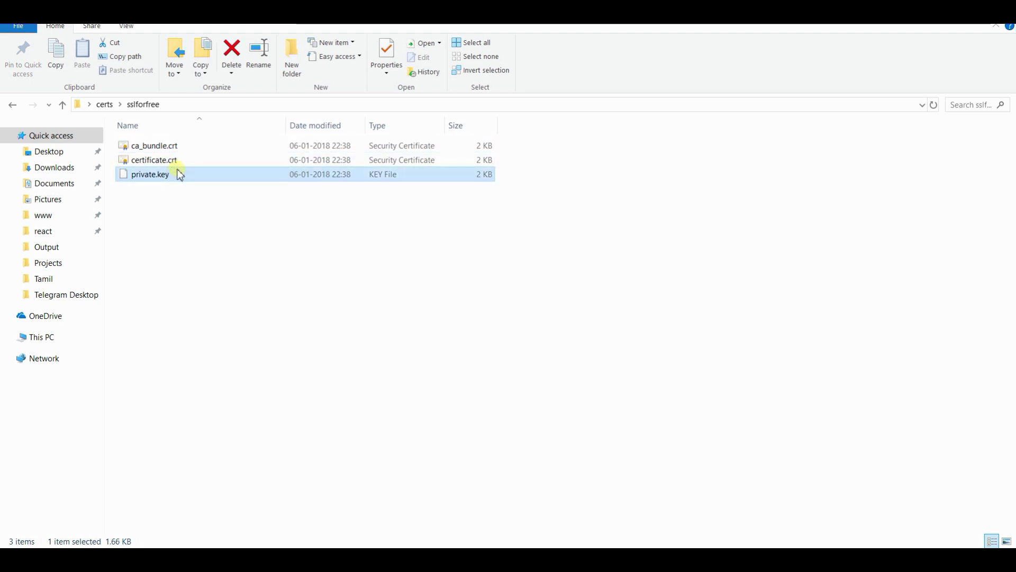
{"action": "left_click", "coordinate": [184, 161]}
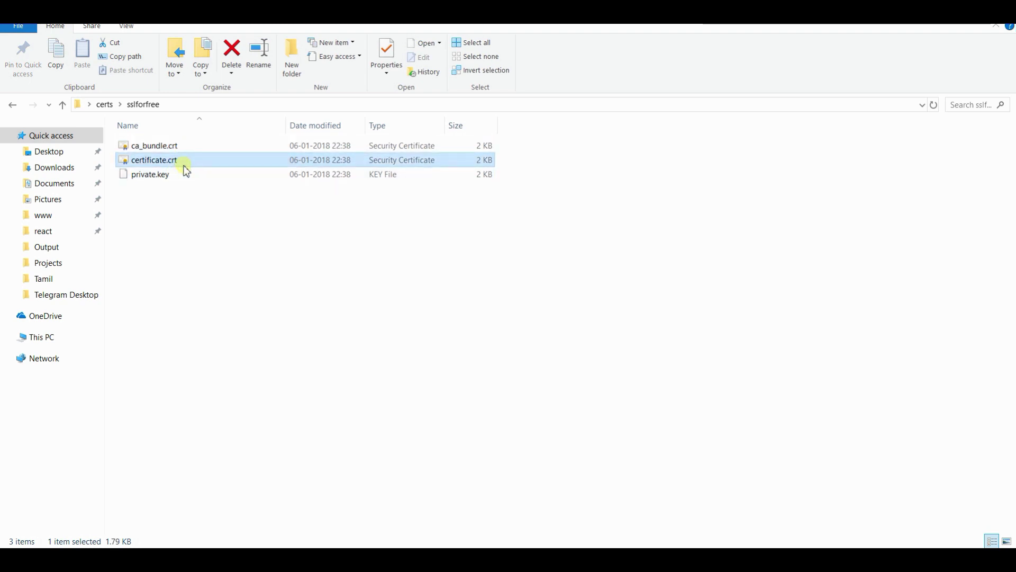
{"action": "left_click", "coordinate": [185, 178]}
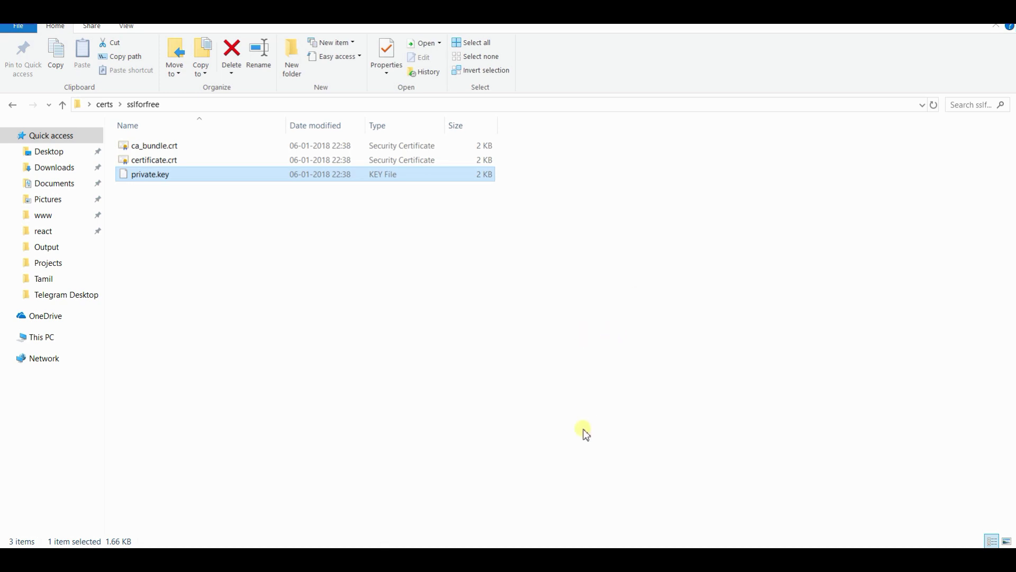
{"action": "left_click", "coordinate": [572, 559]}
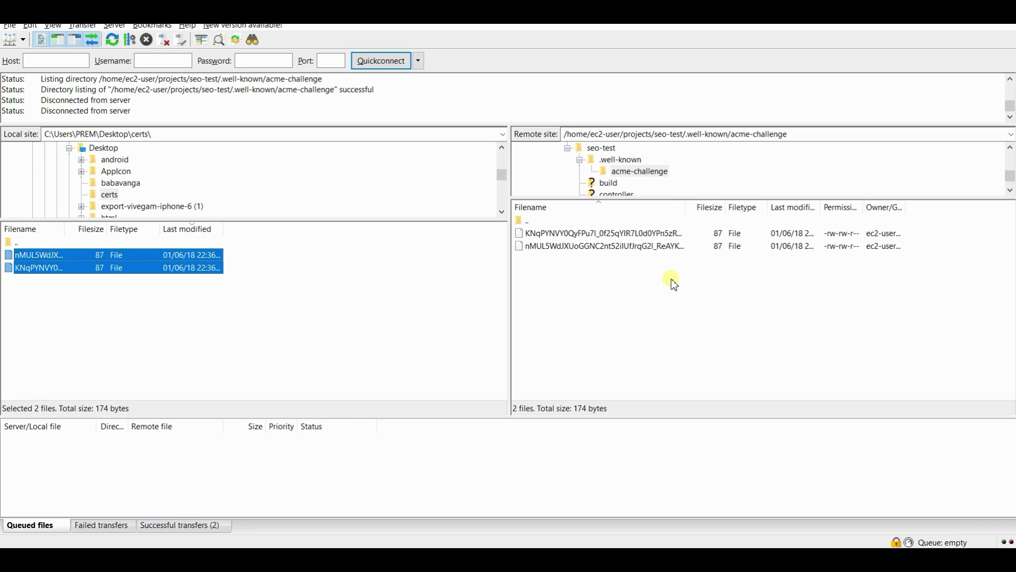
Refresh the local pane, open the sslforfree folder, and create a remote 'certs' directory
{"action": "right_click", "coordinate": [421, 288]}
{"action": "left_click", "coordinate": [447, 376]}
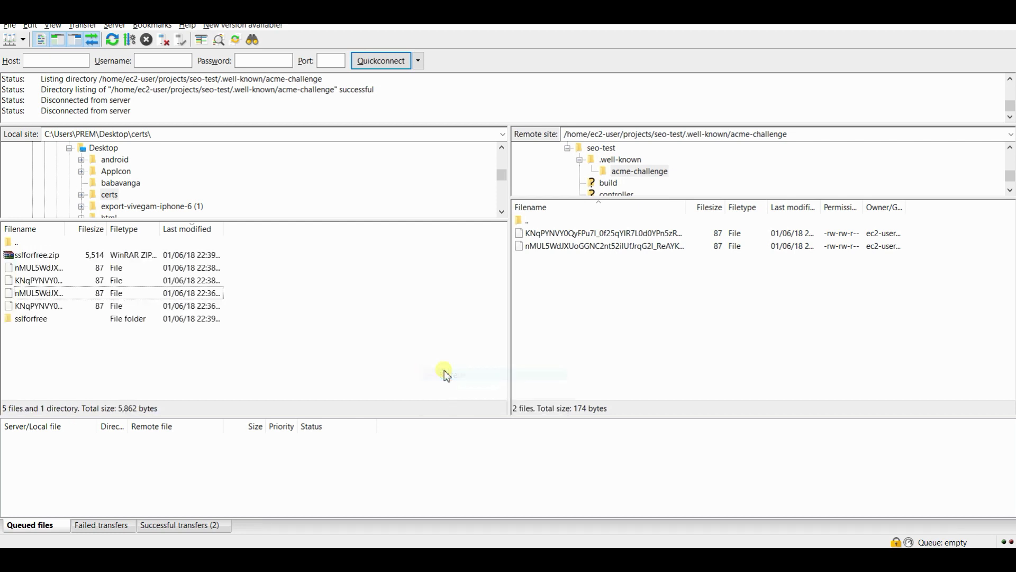
{"action": "double_click", "coordinate": [37, 318]}
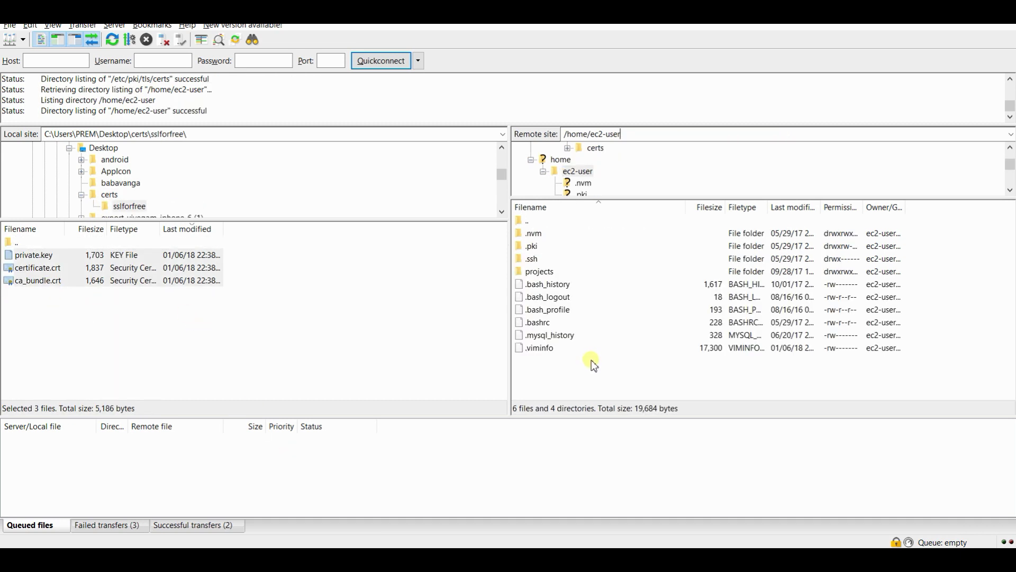
{"action": "right_click", "coordinate": [590, 361]}
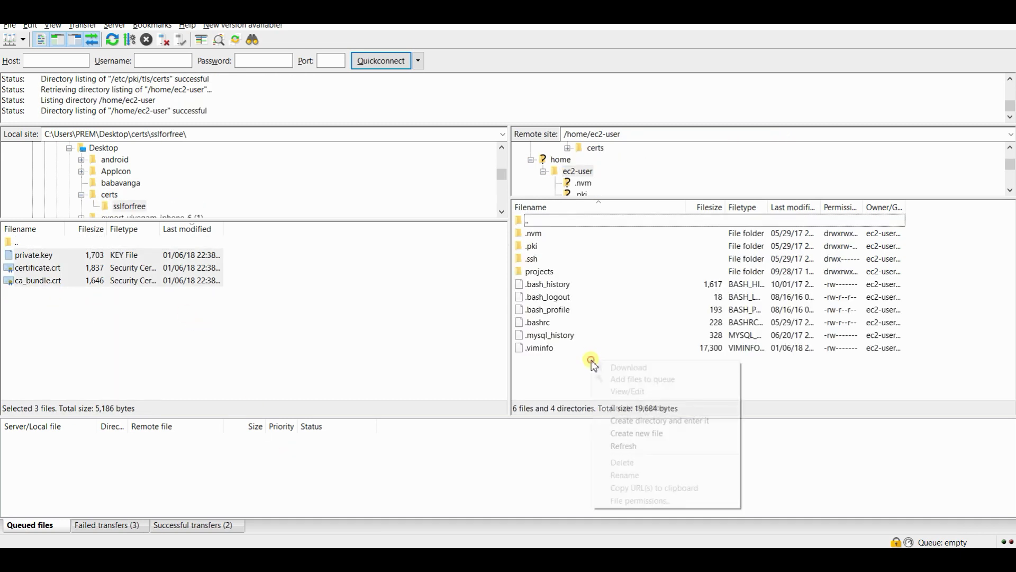
{"action": "left_click", "coordinate": [616, 420]}
{"action": "type", "text": "c2-user/certs"}
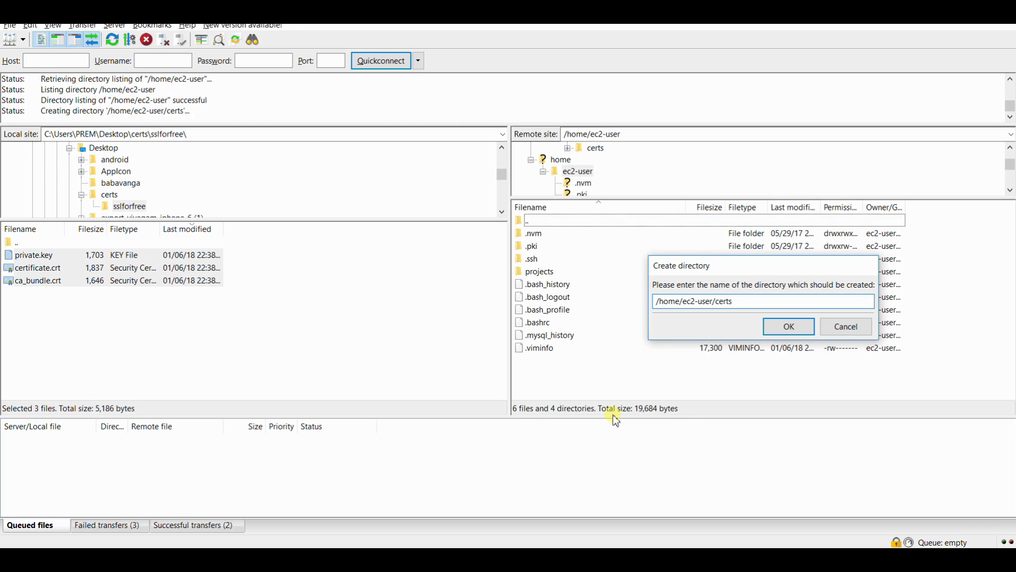
{"action": "key", "text": "Return"}
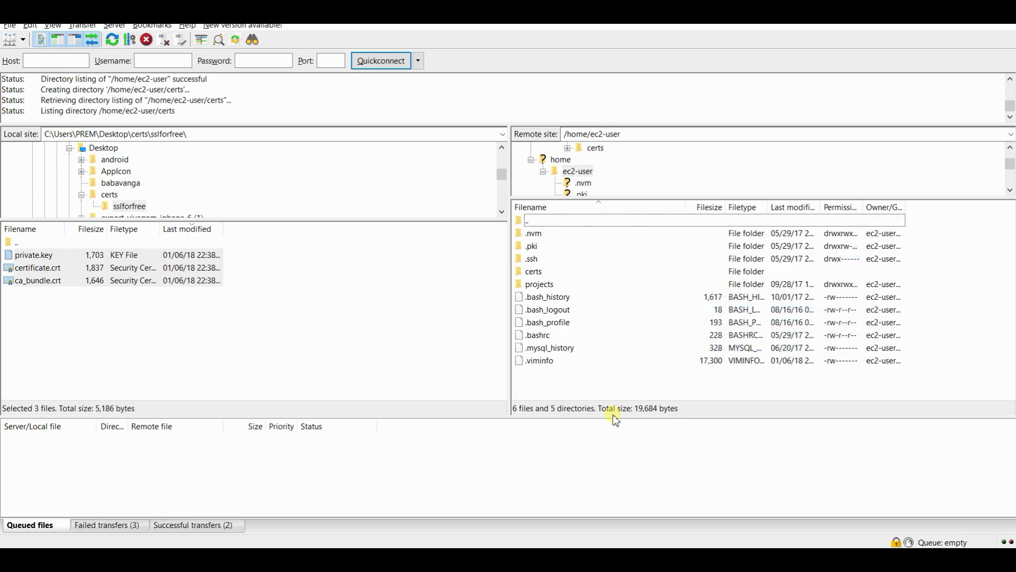
Upload private.key, certificate.crt and ca_bundle.crt into the remote certs folder
{"action": "left_click_drag", "start_coordinate": [188, 310], "coordinate": [141, 256]}
{"action": "right_click", "coordinate": [140, 255]}
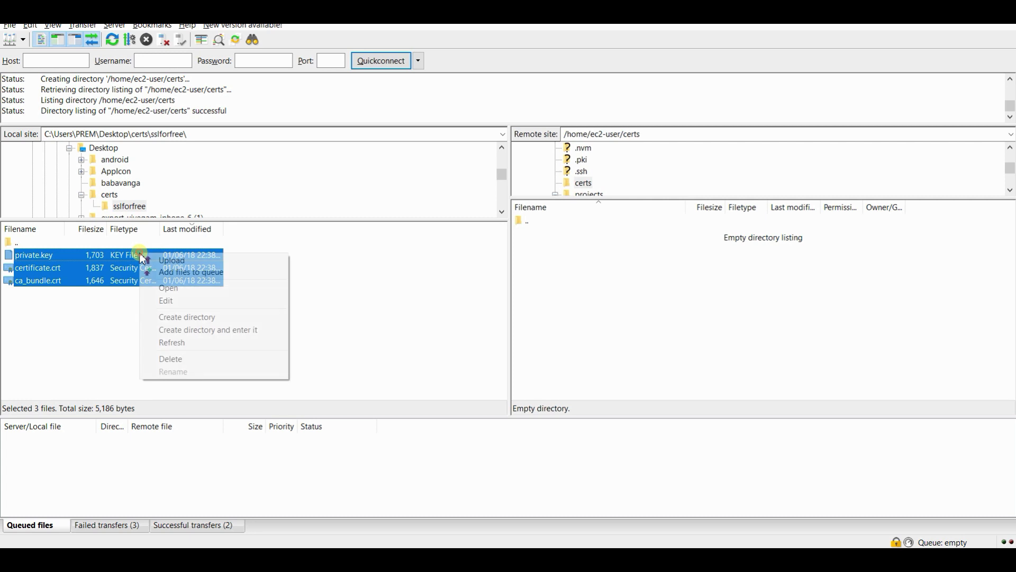
{"action": "left_click", "coordinate": [159, 260]}
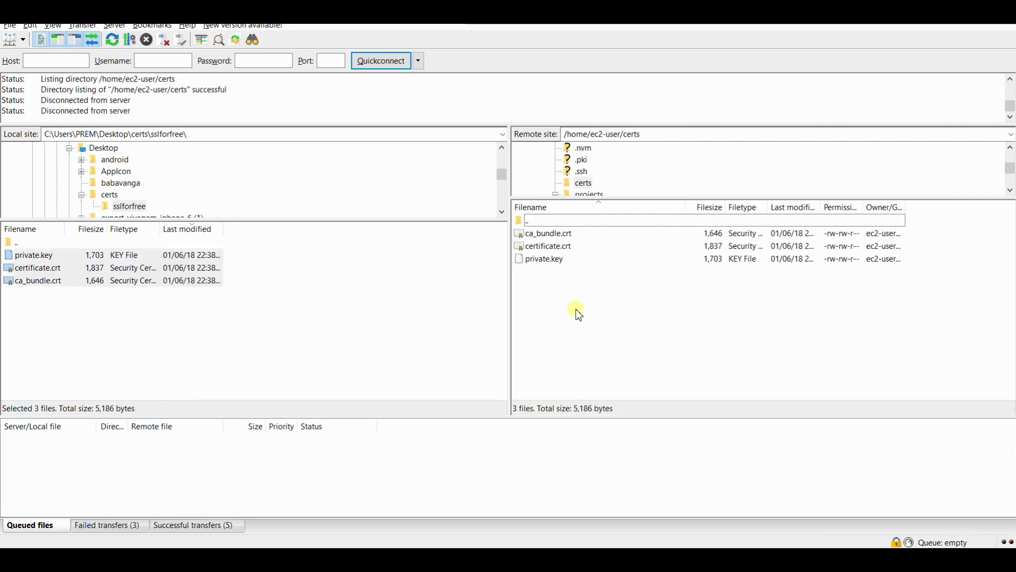
{"action": "key", "text": "alt+Tab"}
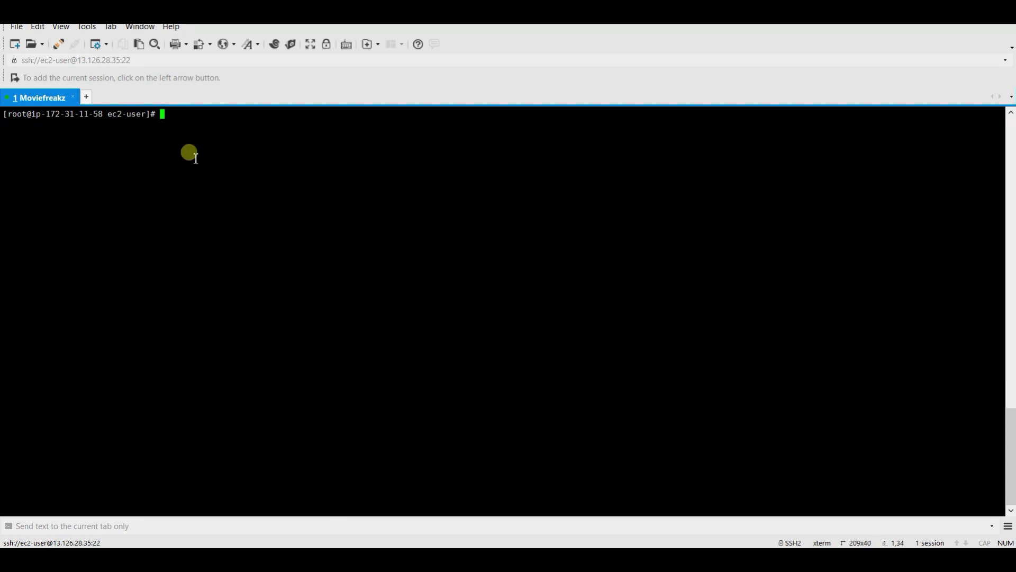
Open /etc/nginx/conf.d/virtual.conf in vim and paste the ssl_certificate and ssl_certificate_key lines
{"action": "type", "text": "clear"}
{"action": "key", "text": "Up"}
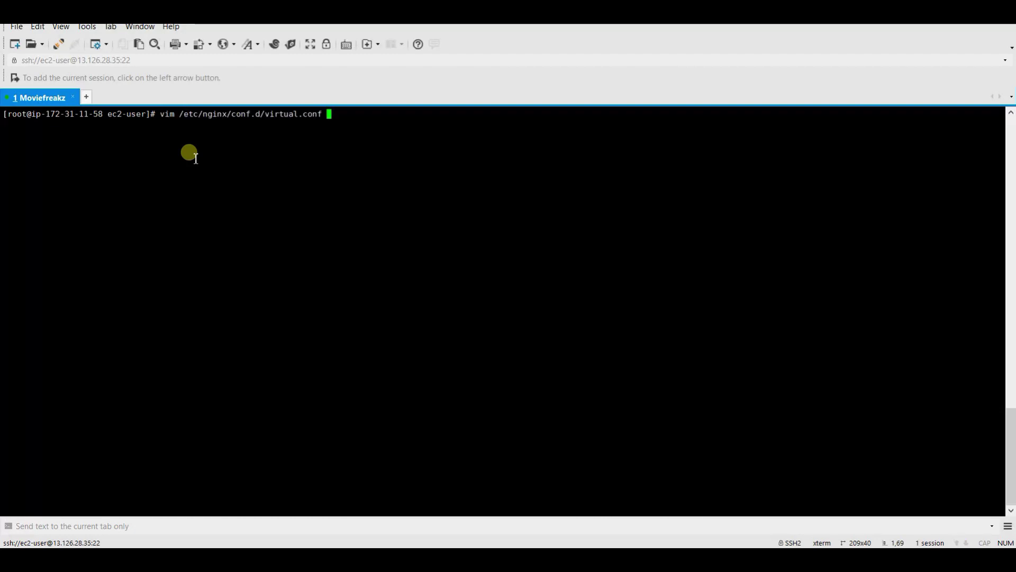
{"action": "key", "text": "Return"}
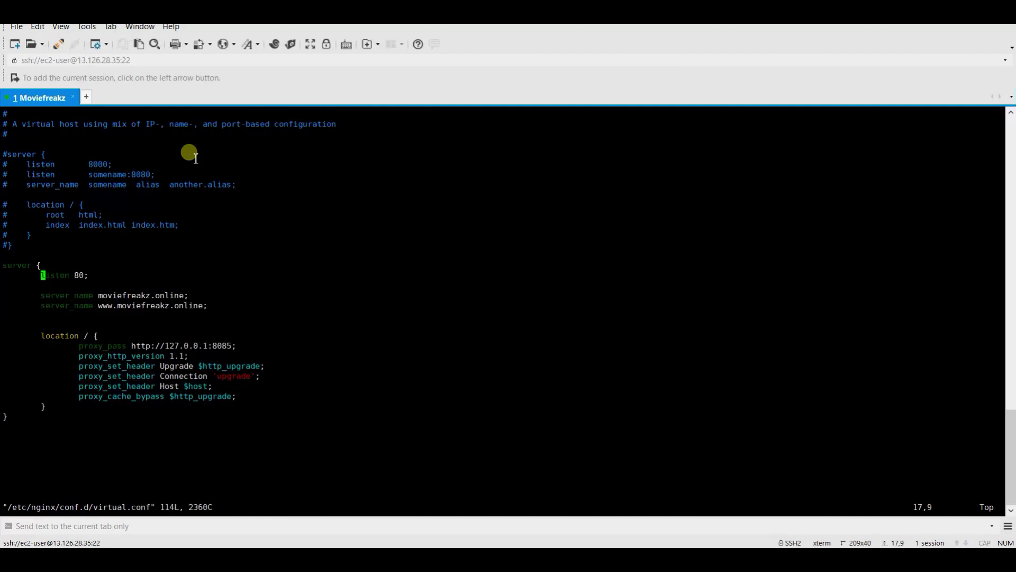
{"action": "key", "text": "Down"}
{"action": "key", "text": "Down"}
{"action": "key", "text": "Down"}
{"action": "key", "text": "Down"}
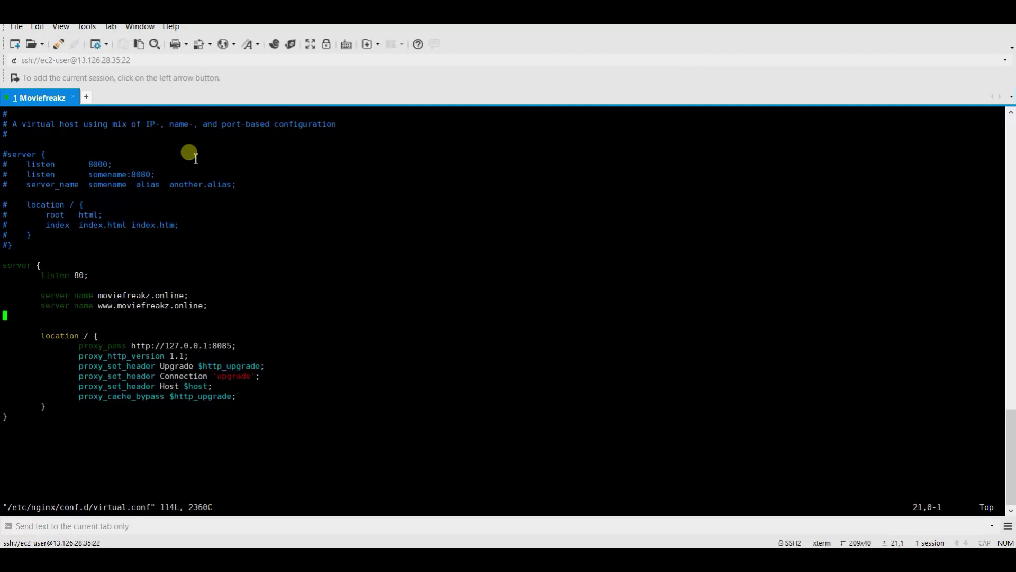
{"action": "key", "text": "i"}
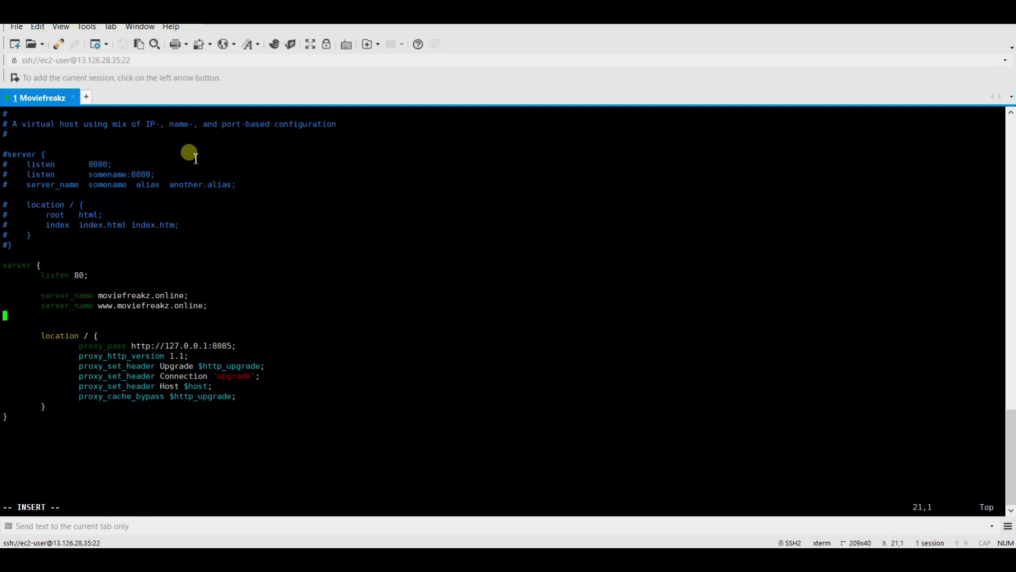
{"action": "right_click", "coordinate": [196, 158]}
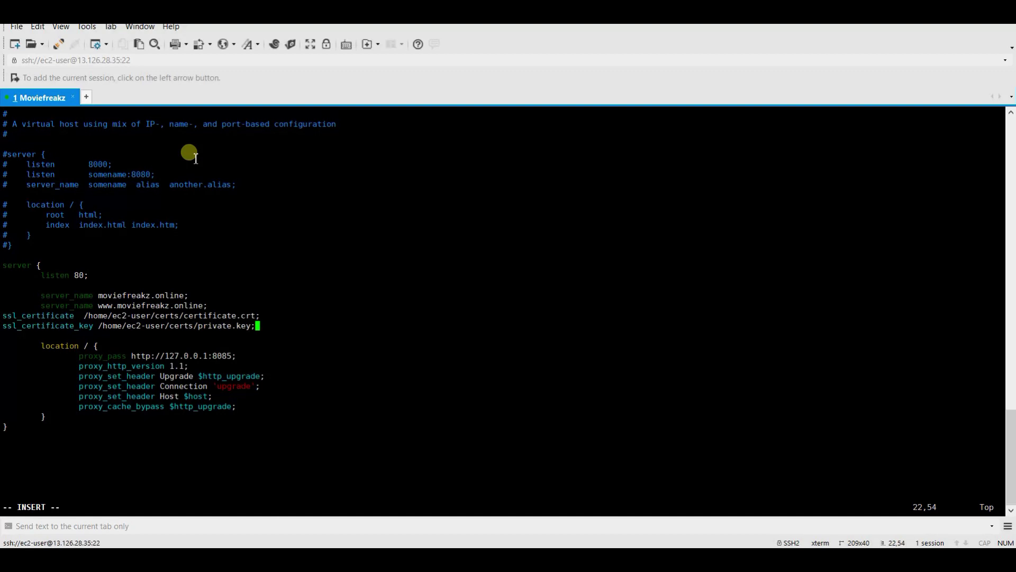
{"action": "key", "text": "Delete"}
Indent the pasted SSL lines and add blank lines around them in the server block
{"action": "key", "text": "Home"}
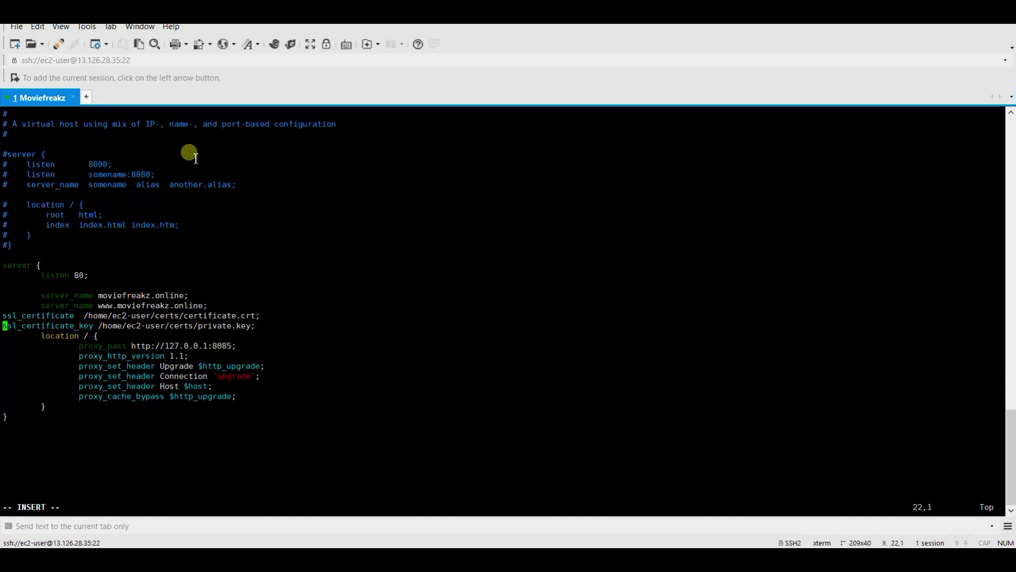
{"action": "key", "text": "Tab"}
{"action": "key", "text": "Up"}
{"action": "key", "text": "Home"}
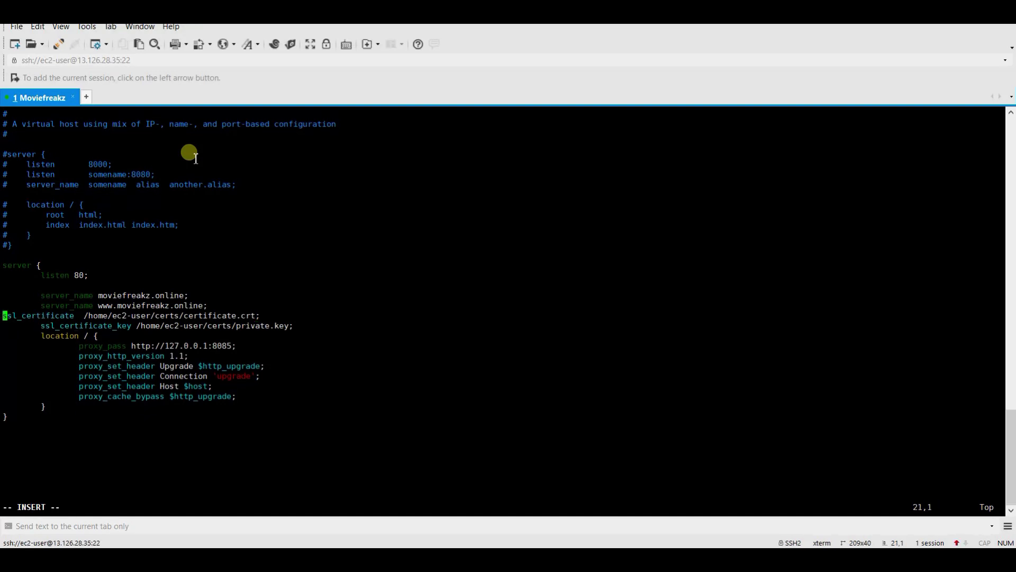
{"action": "key", "text": "Tab"}
{"action": "key", "text": "Down"}
{"action": "key", "text": "Down"}
{"action": "key", "text": "Return"}
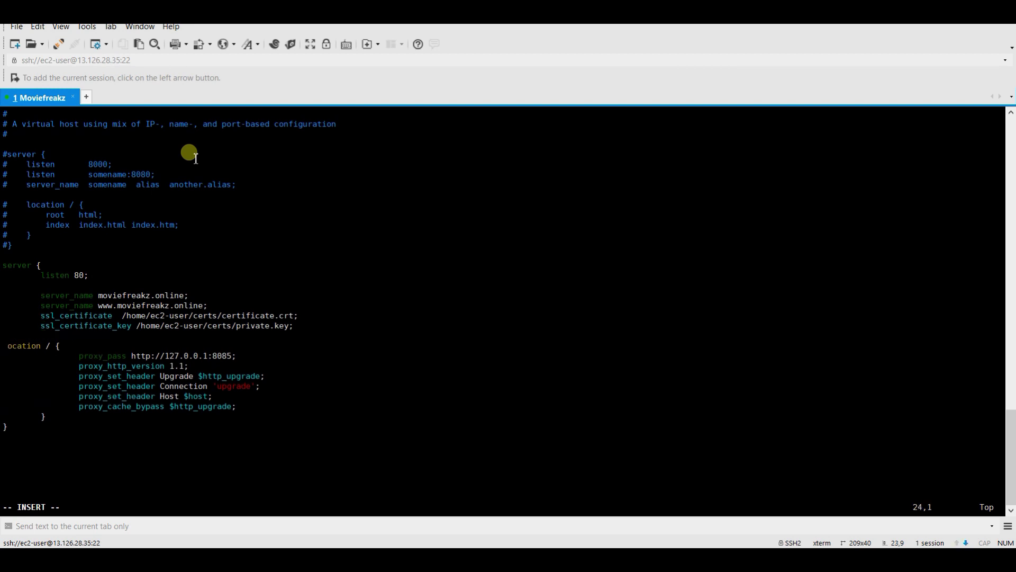
{"action": "key", "text": "Tab"}
{"action": "key", "text": "Up"}
{"action": "key", "text": "Up"}
{"action": "key", "text": "Up"}
{"action": "key", "text": "Return"}
{"action": "key", "text": "Tab"}
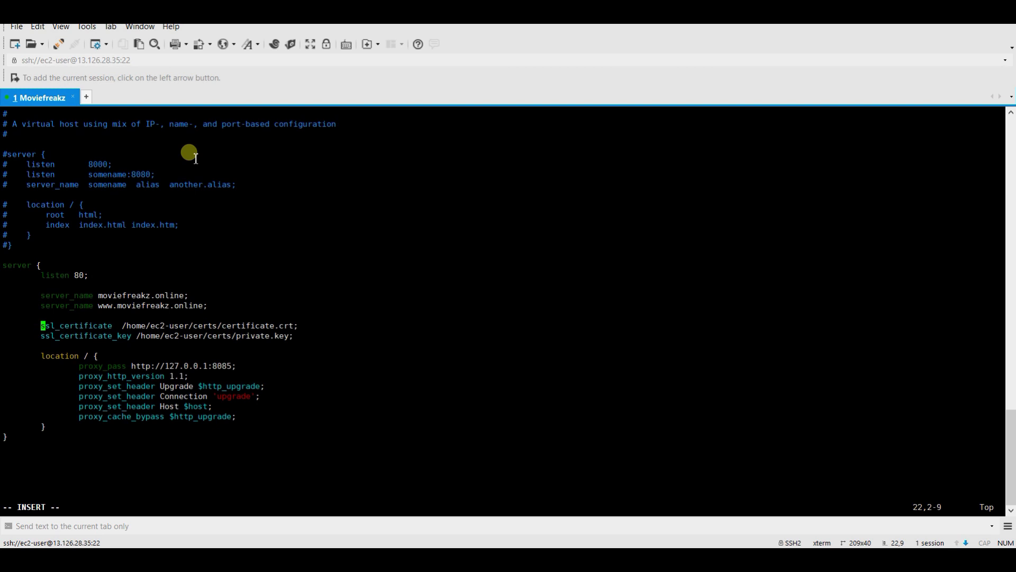
Add 'listen 443 ssl;' below listen 80 and leave insert mode
{"action": "key", "text": "Up"}
{"action": "key", "text": "Up"}
{"action": "key", "text": "Up"}
{"action": "key", "text": "Up"}
{"action": "type", "text": "li"}
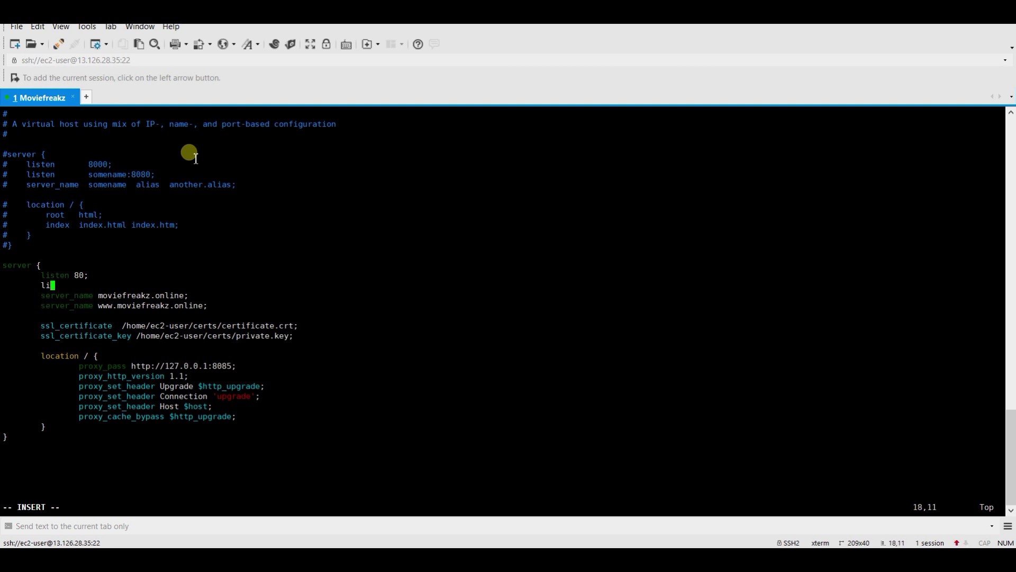
{"action": "type", "text": "sten 443 ssl;"}
{"action": "key", "text": "Return"}
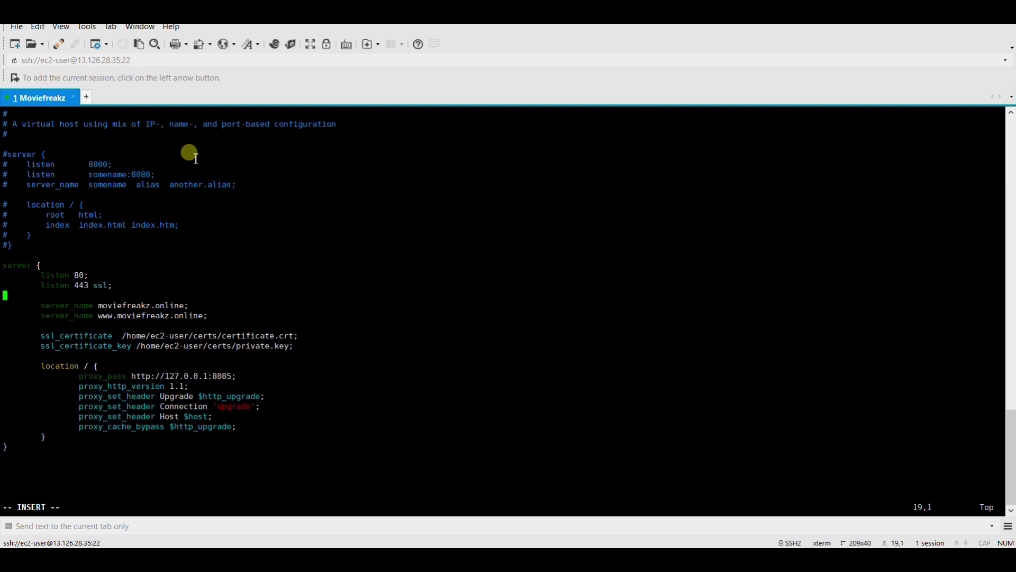
{"action": "key", "text": "Escape"}
Save virtual.conf with :wq and run 'service nginx reload'
{"action": "type", "text": ":wq"}
{"action": "key", "text": "Return"}
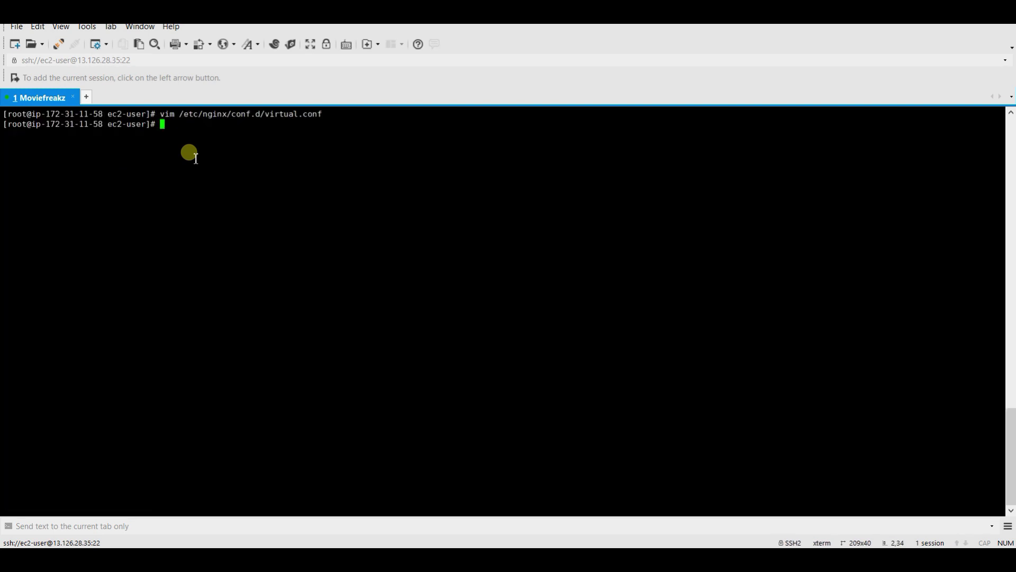
{"action": "type", "text": "serv"}
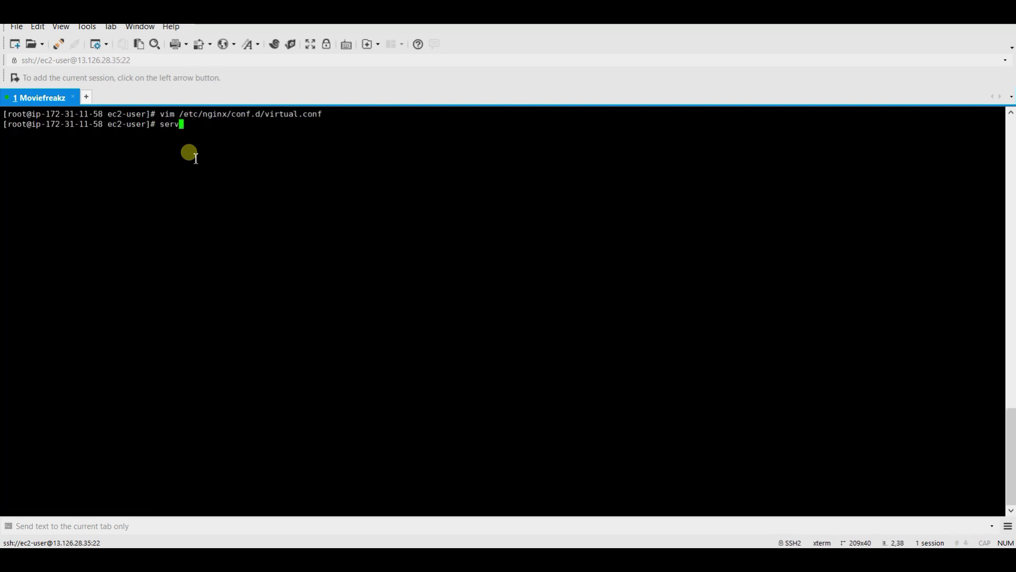
{"action": "type", "text": "ice nginx re"}
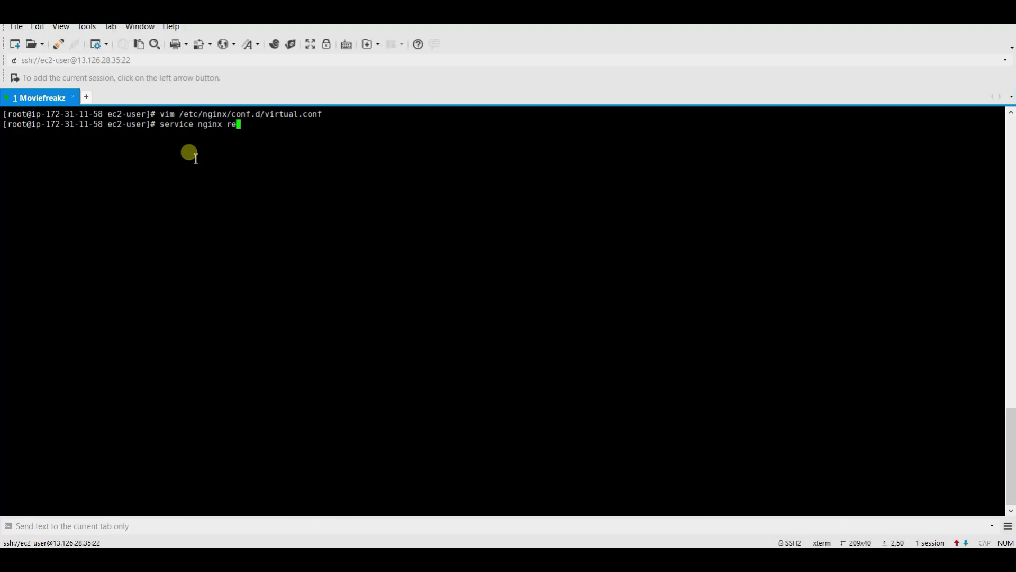
{"action": "type", "text": "load"}
{"action": "key", "text": "Return"}
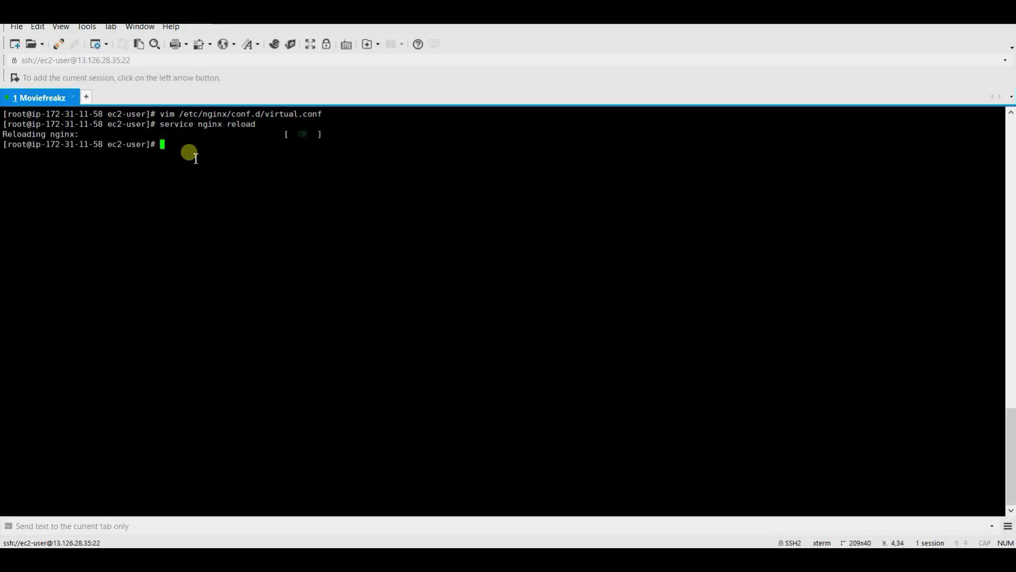
{"action": "key", "text": "alt+Tab"}
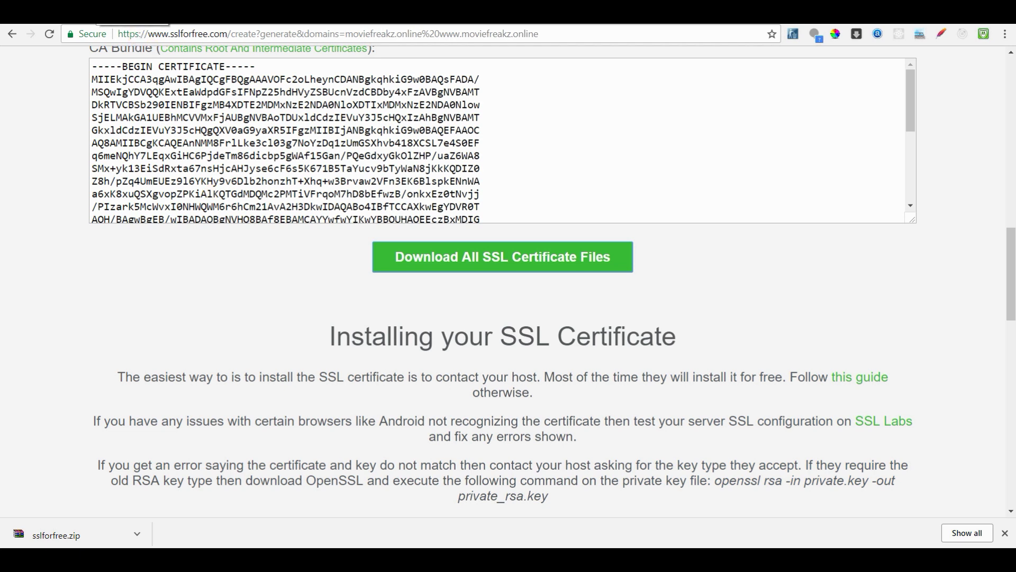
{"action": "left_click", "coordinate": [135, 13]}
{"action": "left_click", "coordinate": [130, 34]}
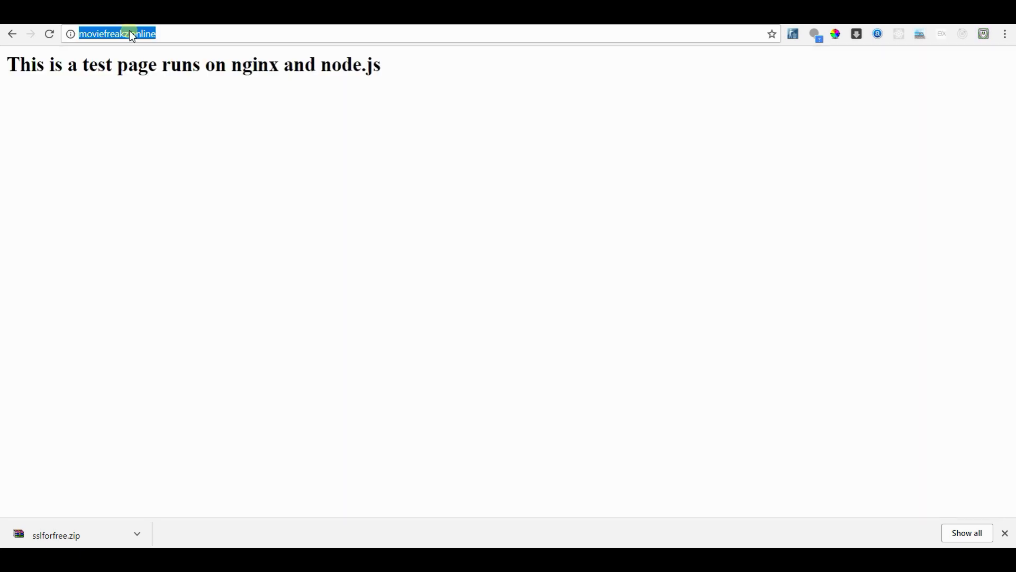
{"action": "key", "text": "Return"}
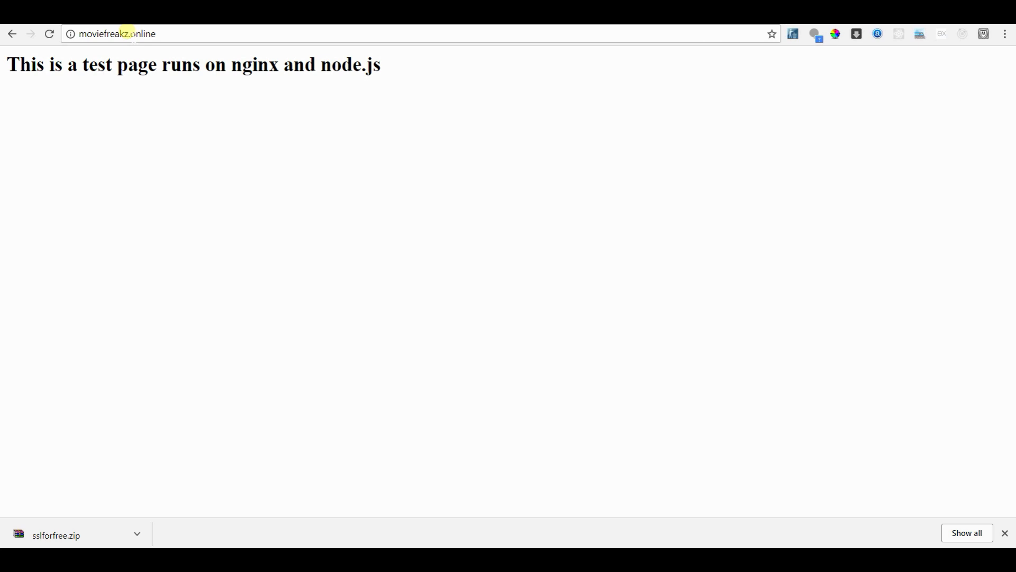
{"action": "left_click", "coordinate": [127, 34]}
{"action": "key", "text": "Home"}
{"action": "type", "text": "htt"}
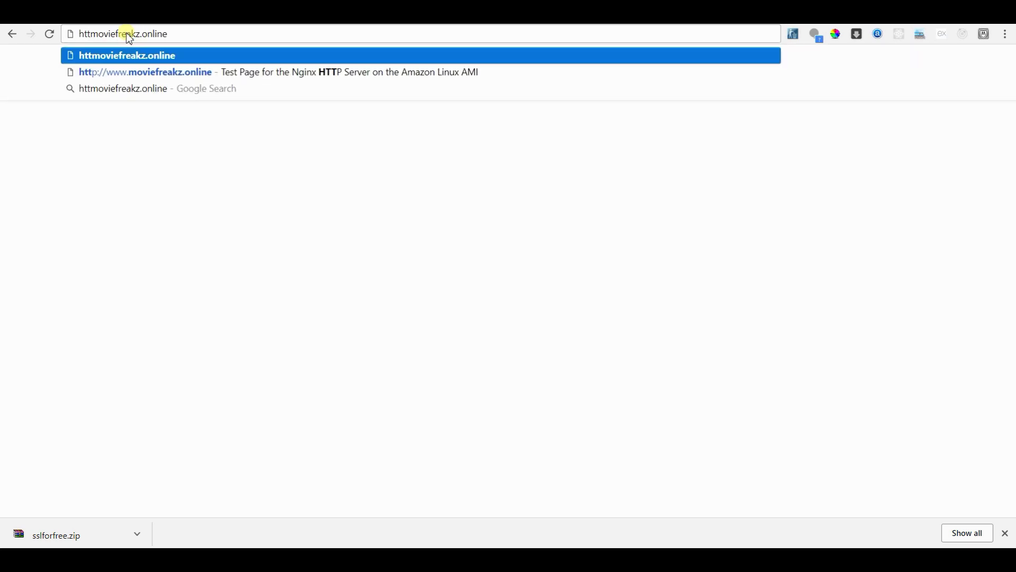
{"action": "type", "text": "ps:"}
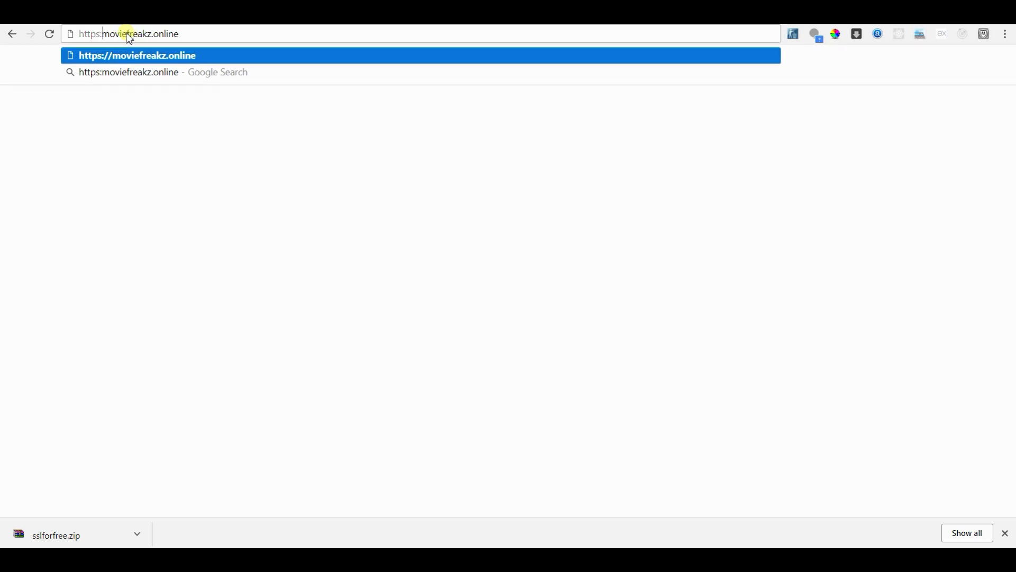
{"action": "type", "text": "//"}
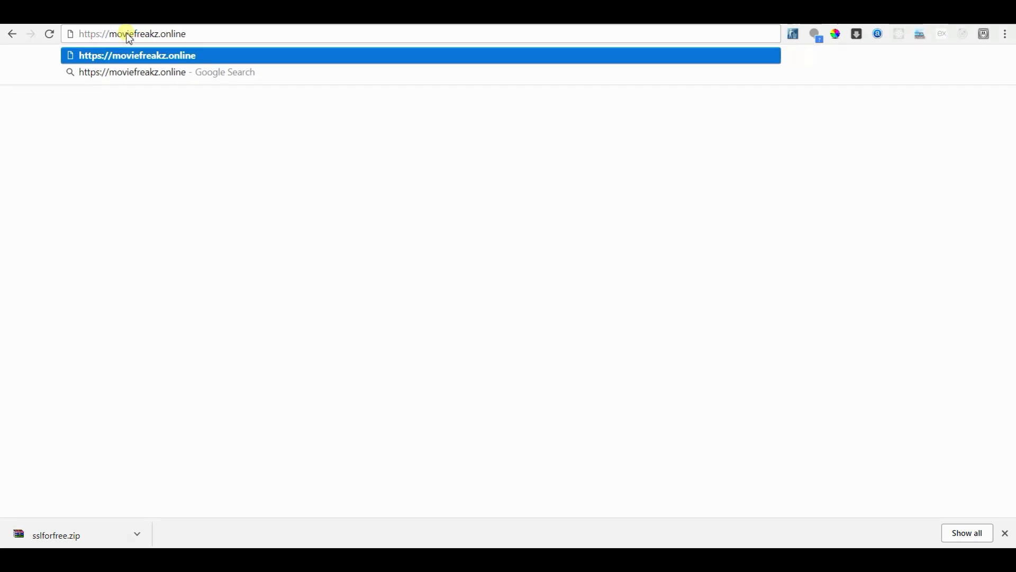
{"action": "key", "text": "Return"}
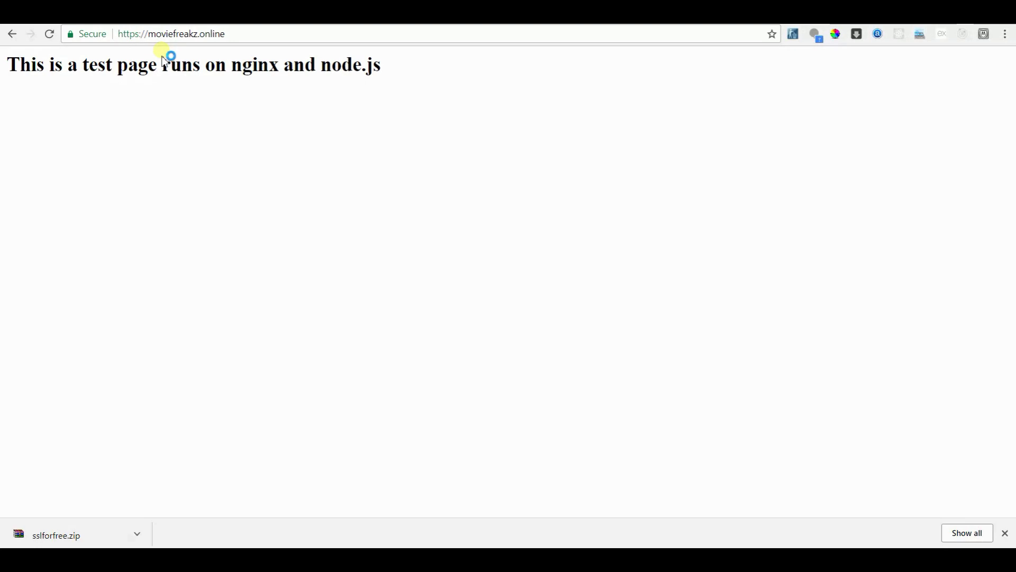
Check the Secure badge's connection and certificate details for moviefreakz.online
{"action": "double_click", "coordinate": [203, 65]}
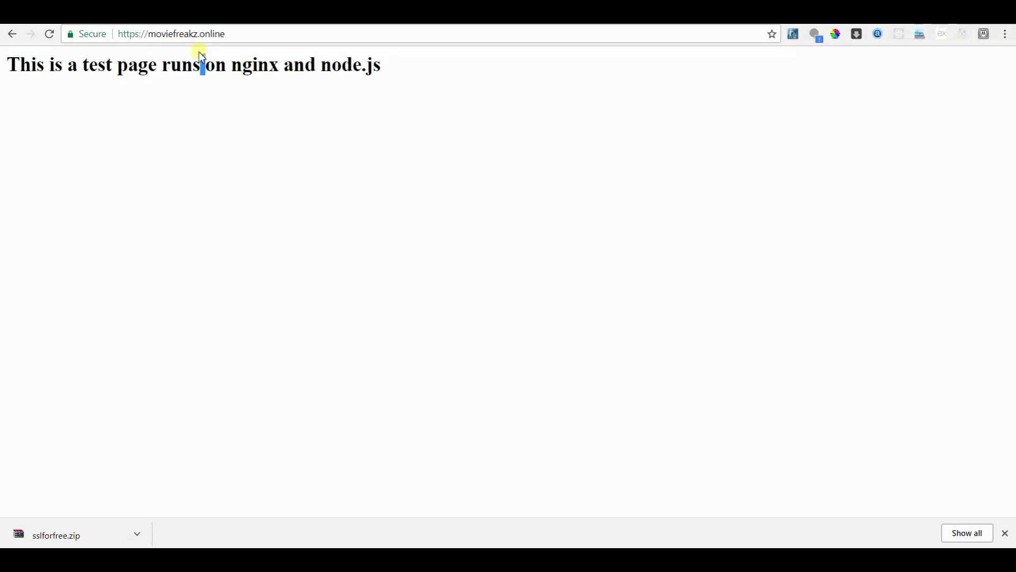
{"action": "left_click", "coordinate": [220, 34]}
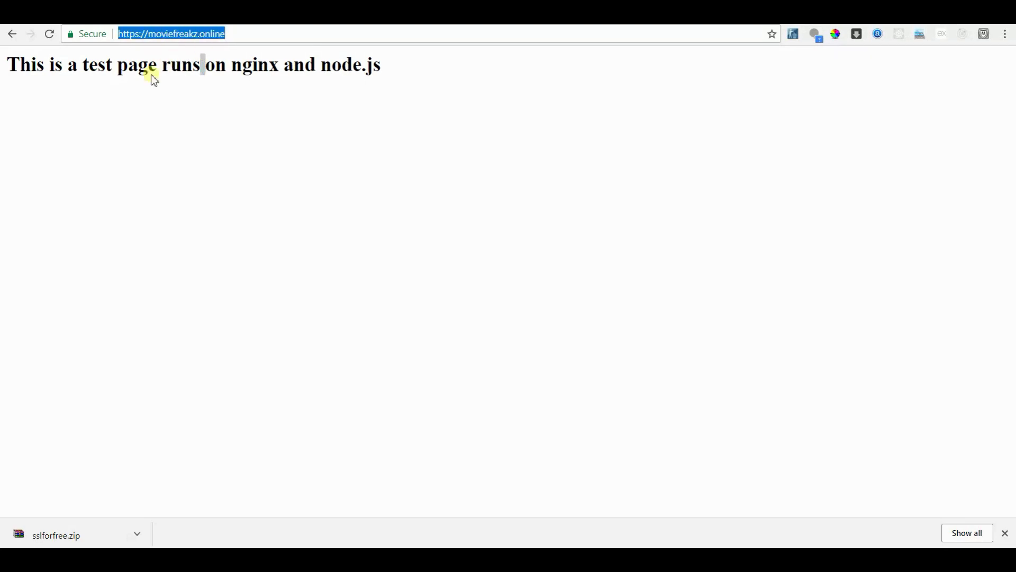
{"action": "left_click_drag", "start_coordinate": [149, 68], "coordinate": [99, 64]}
{"action": "left_click", "coordinate": [99, 64]}
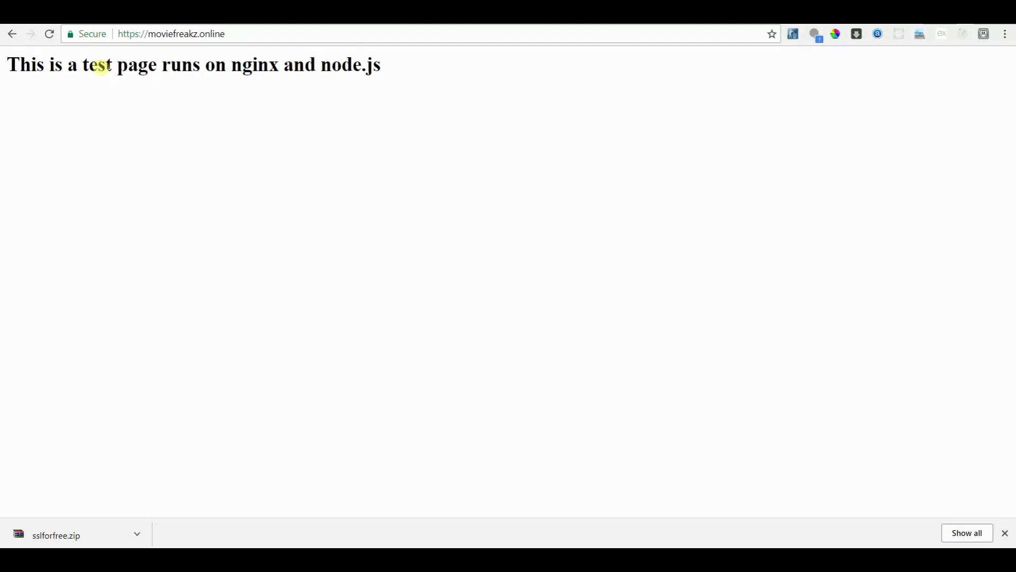
{"action": "left_click", "coordinate": [93, 40]}
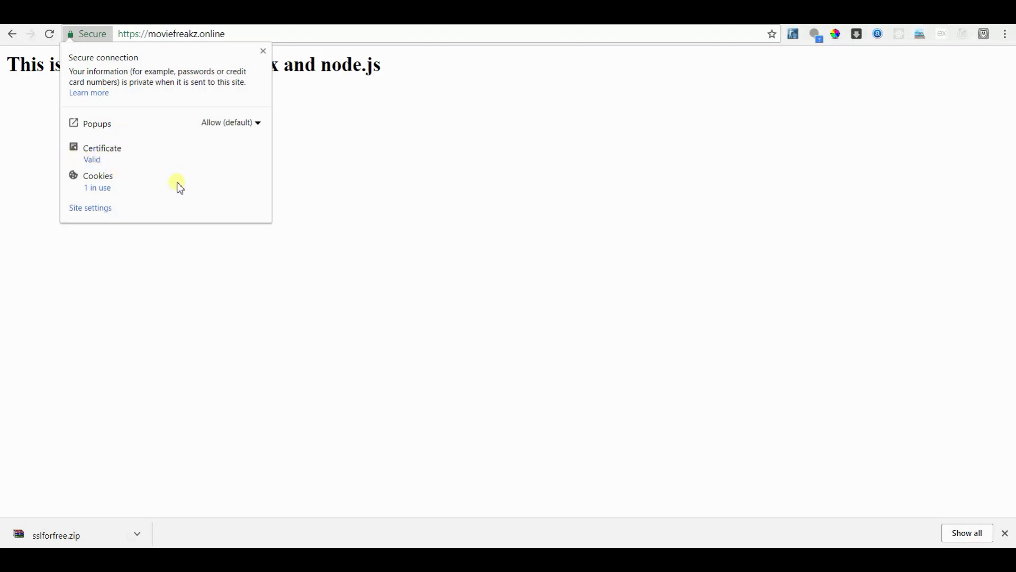
{"action": "left_click", "coordinate": [291, 183]}
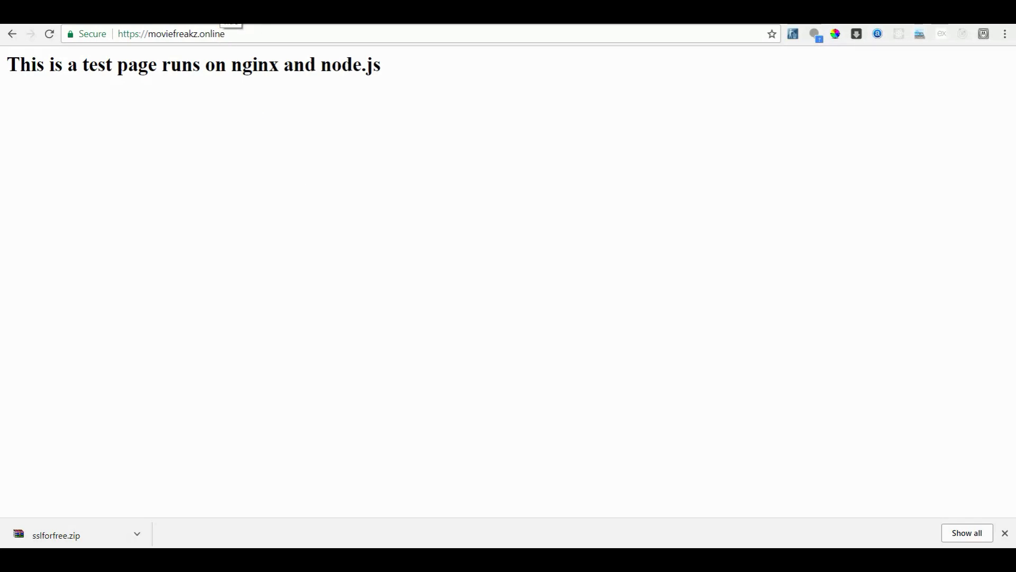
Return to the SSL For Free certificate results and scroll through them
{"action": "key", "text": "ctrl+Tab"}
{"action": "scroll", "coordinate": [209, 263], "scroll_direction": "down", "scroll_amount": 6}
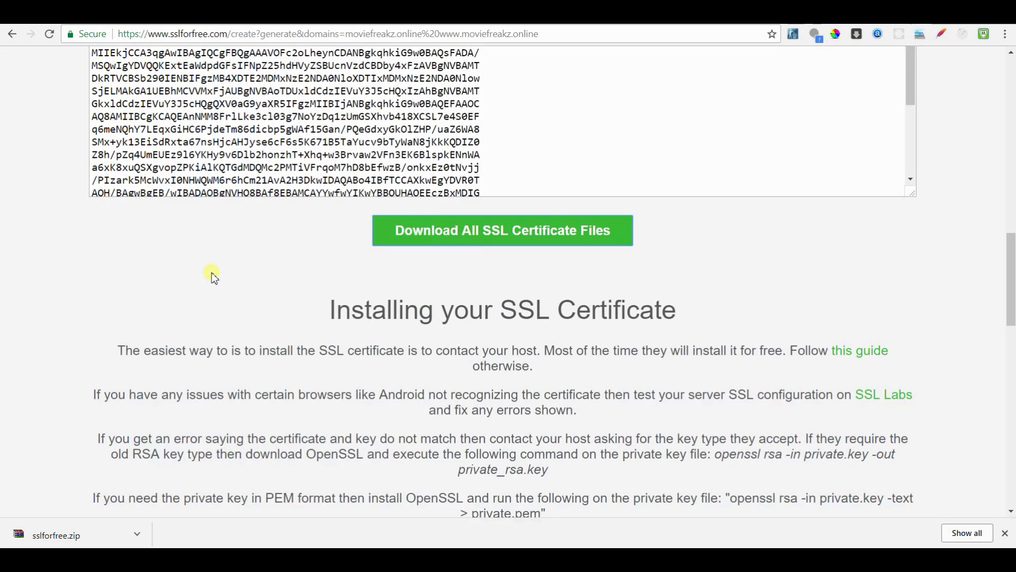
{"action": "scroll", "coordinate": [213, 276], "scroll_direction": "down", "scroll_amount": 2}
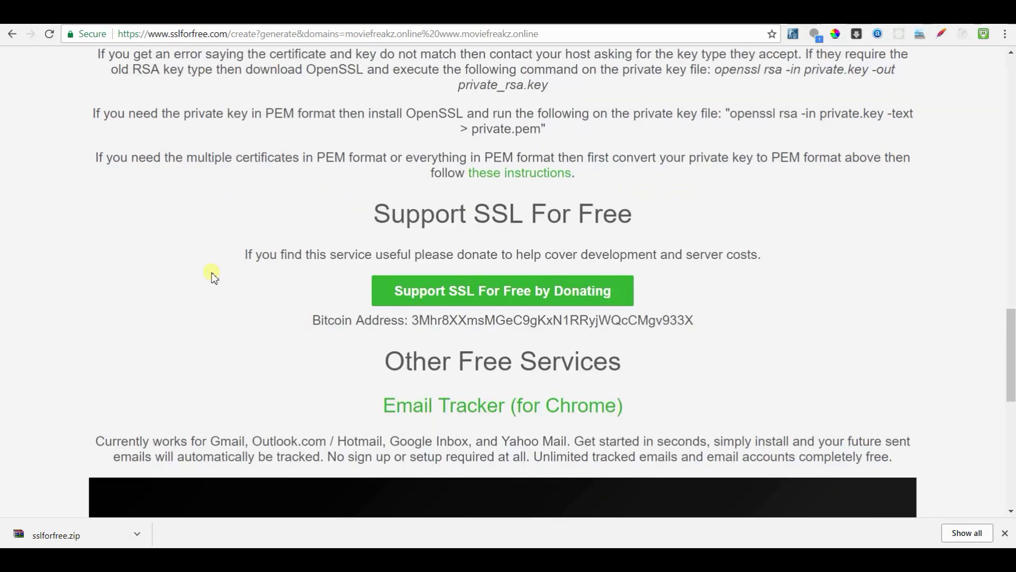
{"action": "scroll", "coordinate": [213, 276], "scroll_direction": "down", "scroll_amount": 8}
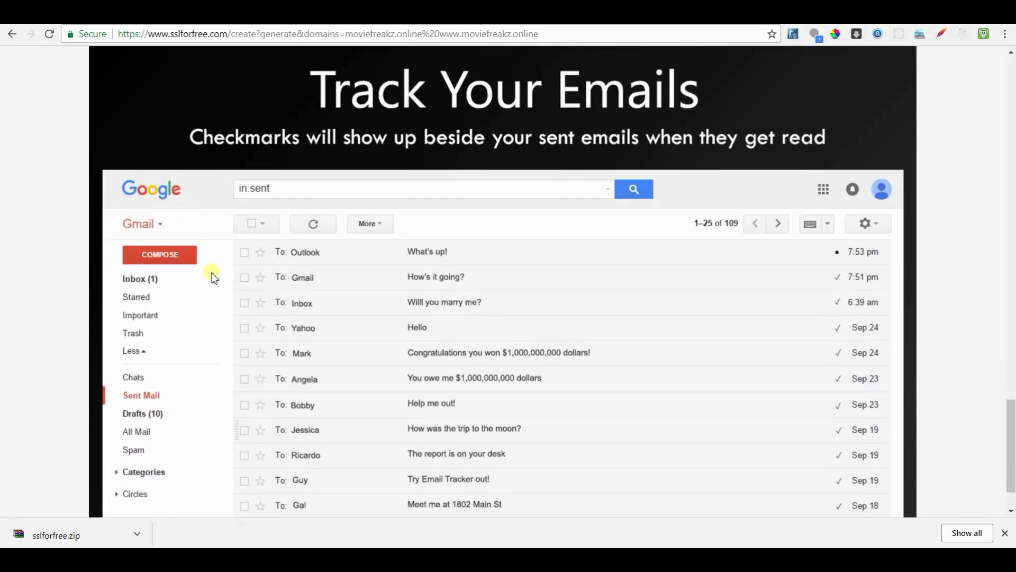
{"action": "scroll", "coordinate": [213, 276], "scroll_direction": "up", "scroll_amount": 20}
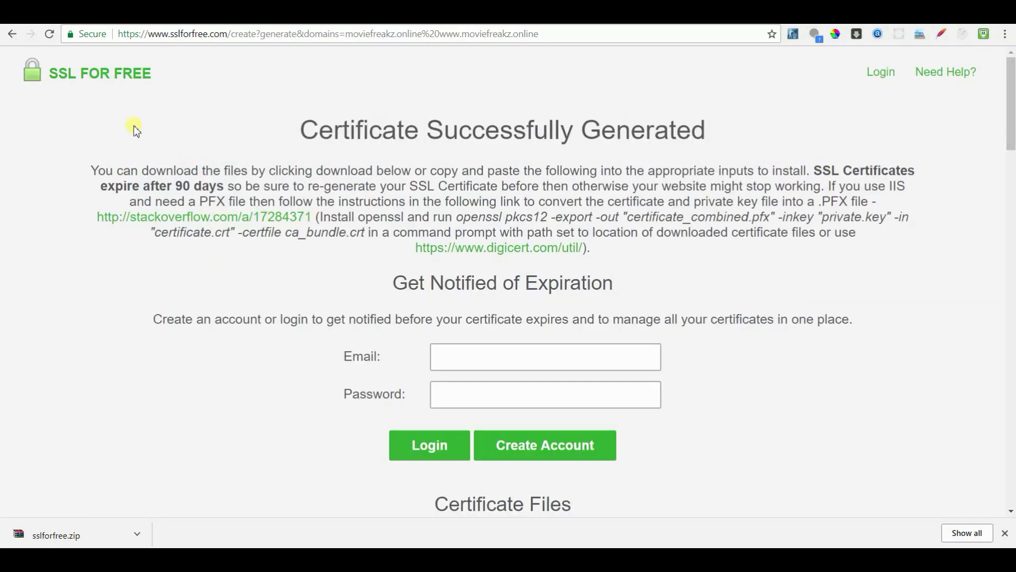
Go to the SSL For Free home page, confirming Leave, and scroll through it
{"action": "left_click", "coordinate": [90, 78]}
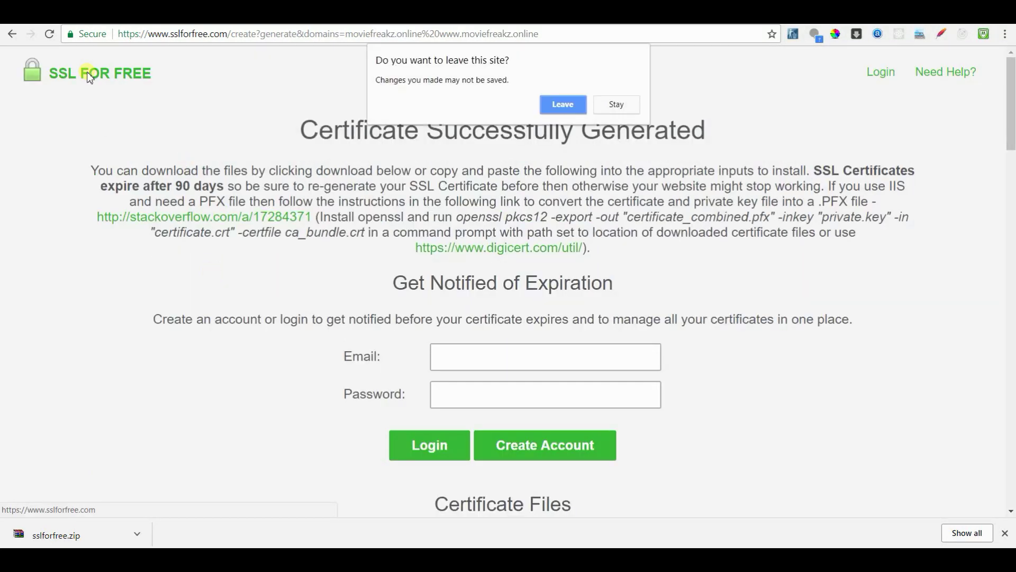
{"action": "left_click", "coordinate": [559, 107]}
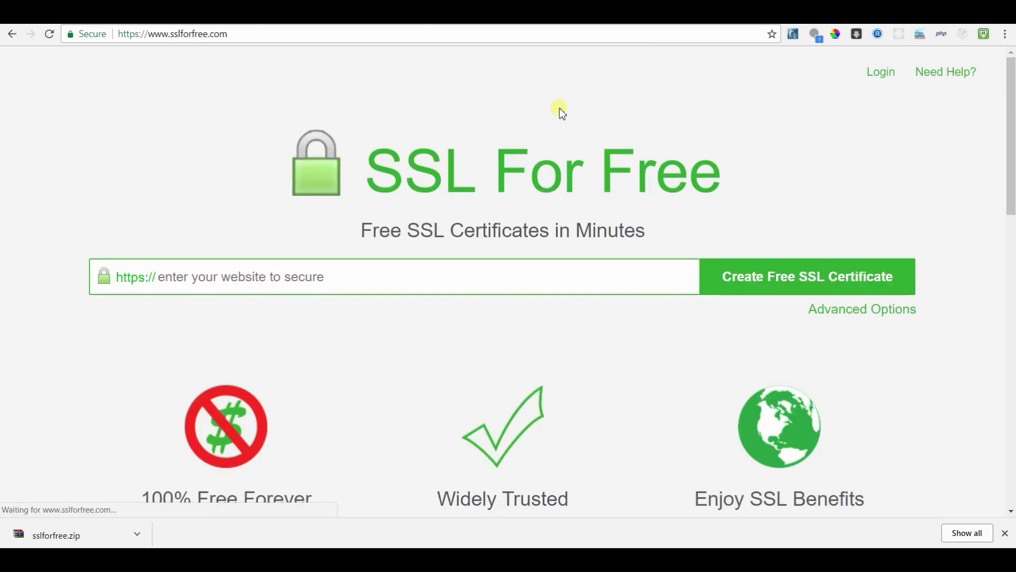
{"action": "scroll", "coordinate": [569, 259], "scroll_direction": "down", "scroll_amount": 1}
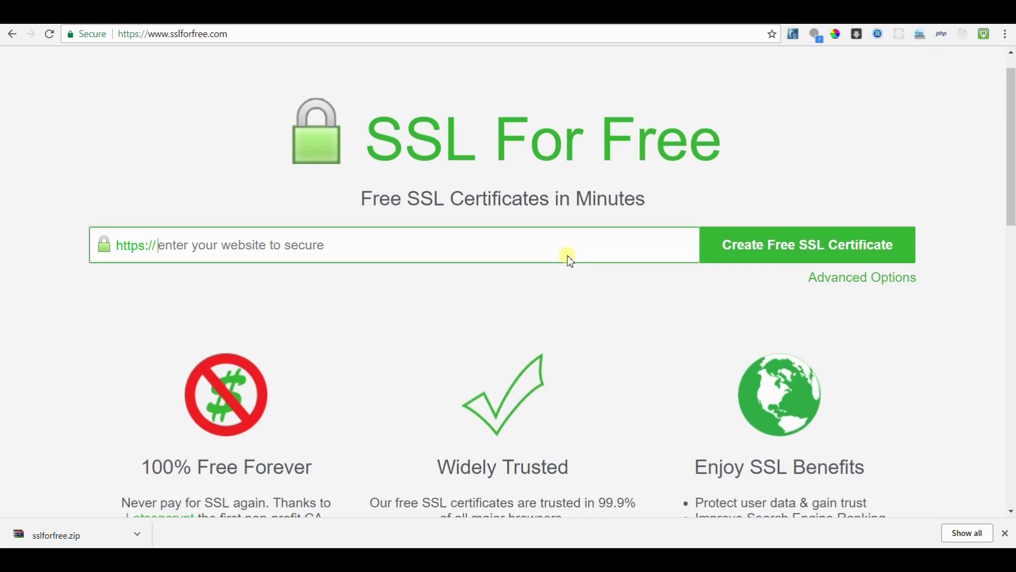
{"action": "scroll", "coordinate": [569, 259], "scroll_direction": "down", "scroll_amount": 5}
{"action": "scroll", "coordinate": [569, 260], "scroll_direction": "down", "scroll_amount": 3}
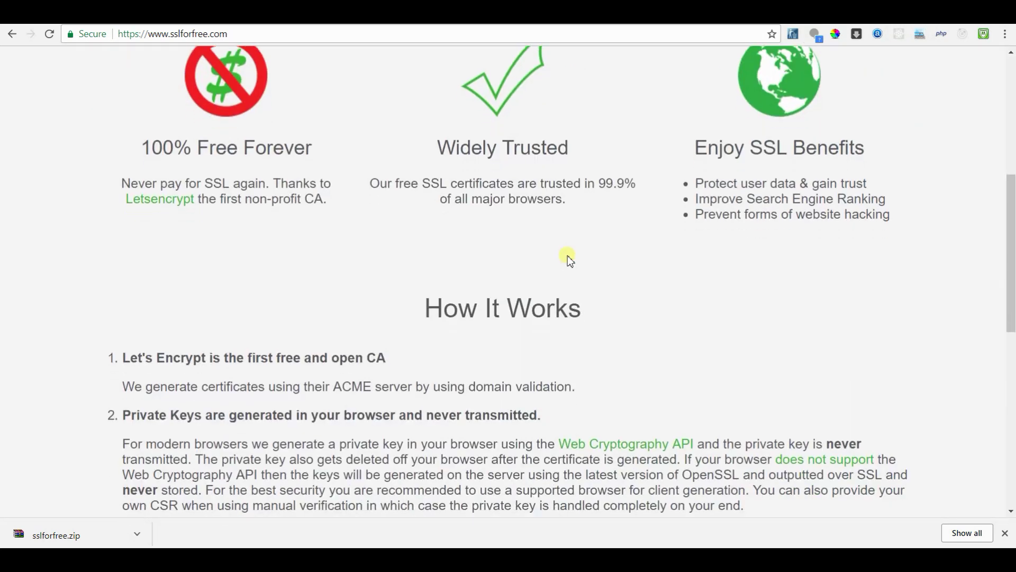
{"action": "scroll", "coordinate": [569, 260], "scroll_direction": "down", "scroll_amount": 7}
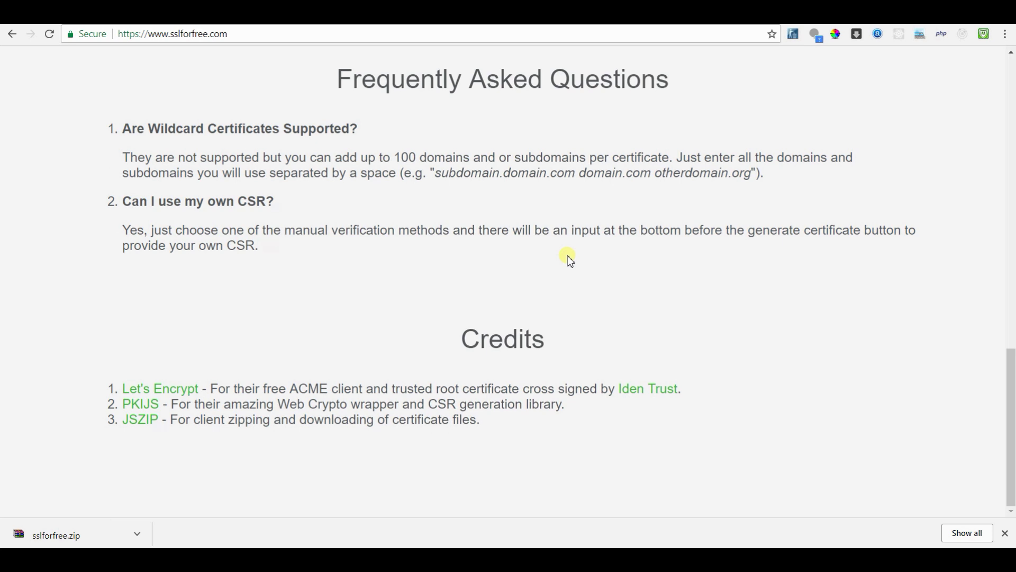
{"action": "scroll", "coordinate": [569, 260], "scroll_direction": "up", "scroll_amount": 10}
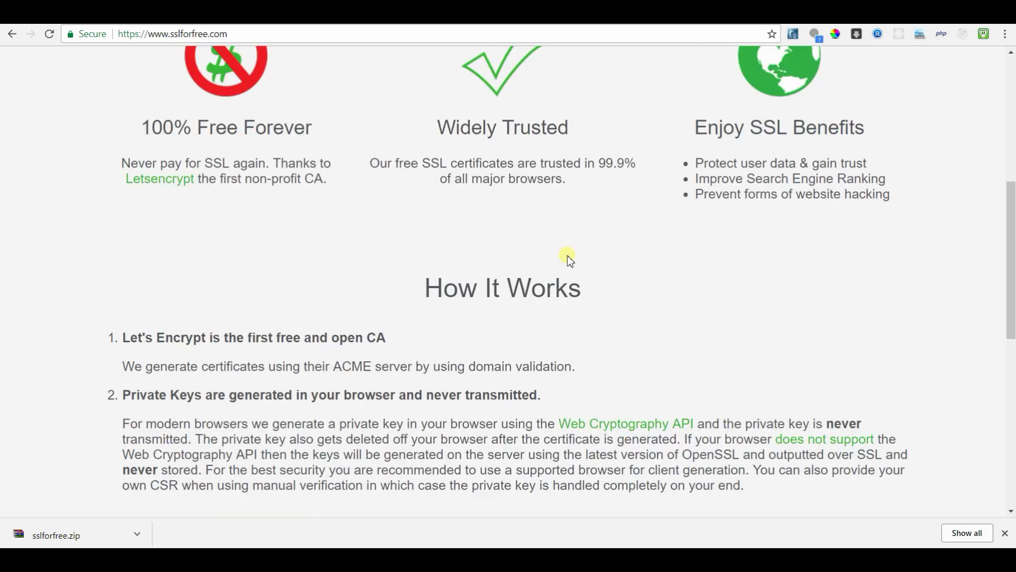
{"action": "scroll", "coordinate": [569, 260], "scroll_direction": "up", "scroll_amount": 7}
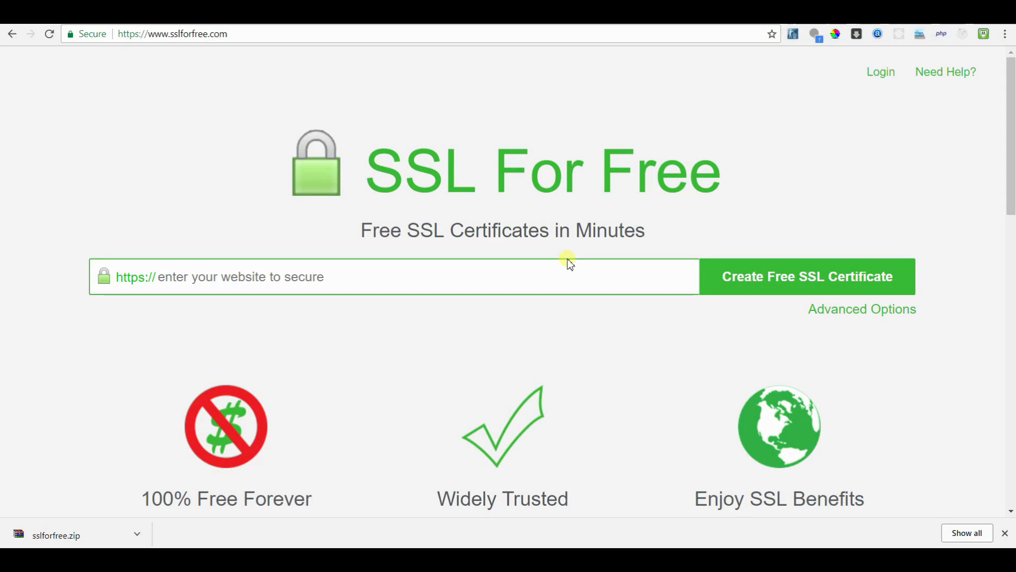